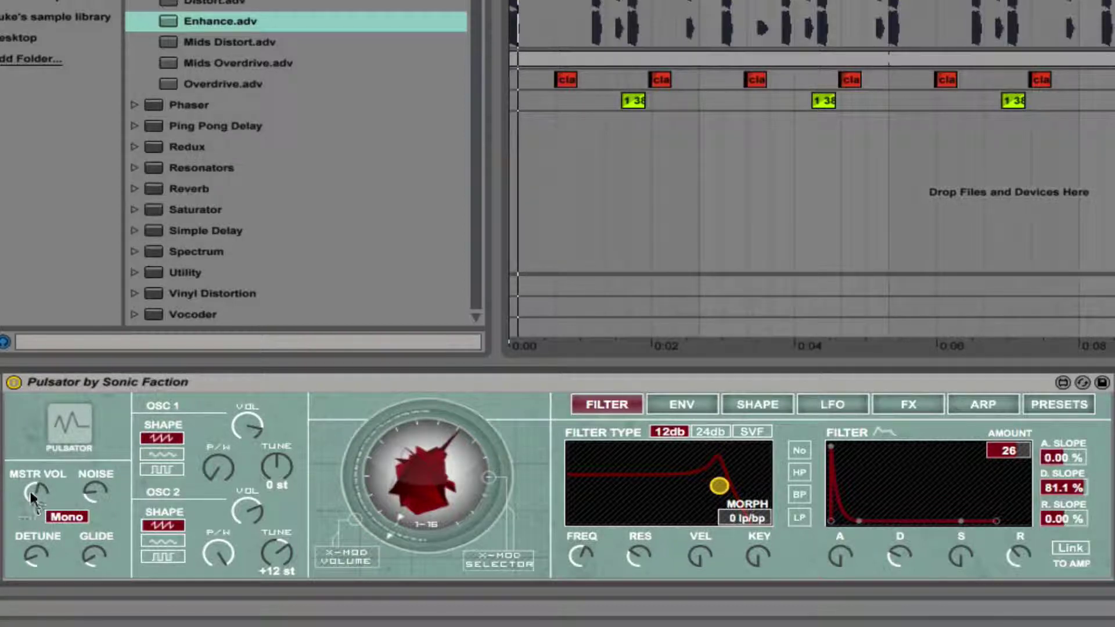
Step: Adjust oscillator 1's pulse width with its square shape active, and turn oscillator 2's volume and the noise level down to zero
click(65, 518)
mouse_move(212, 469)
mouse_down()
mouse_move(213, 459)
mouse_move(213, 470)
mouse_up()
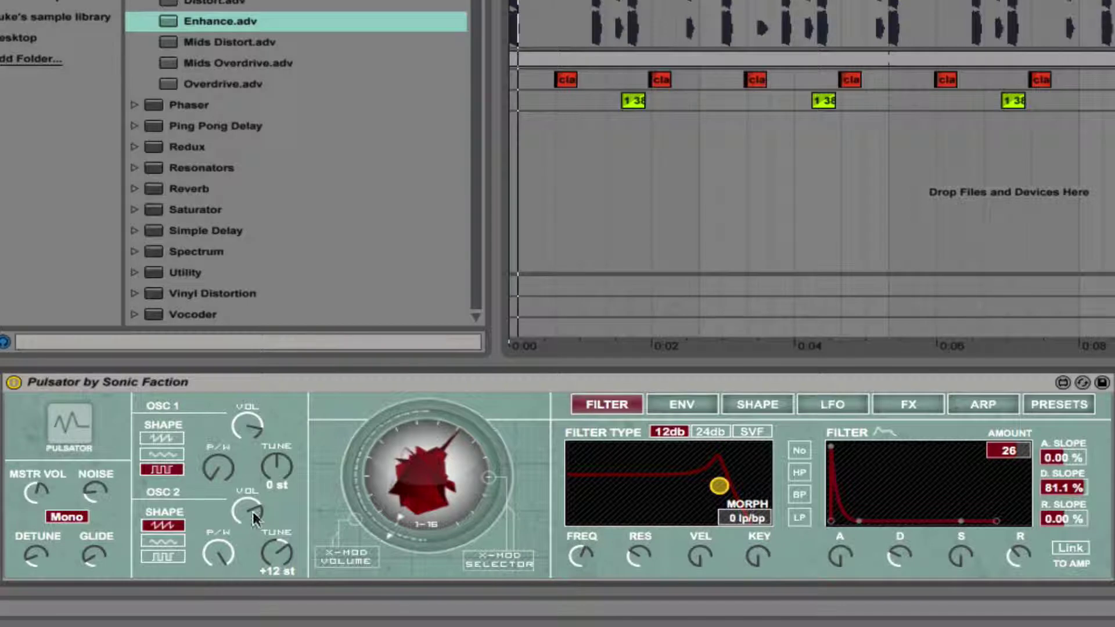
drag(253, 511, 253, 526)
drag(92, 494, 92, 495)
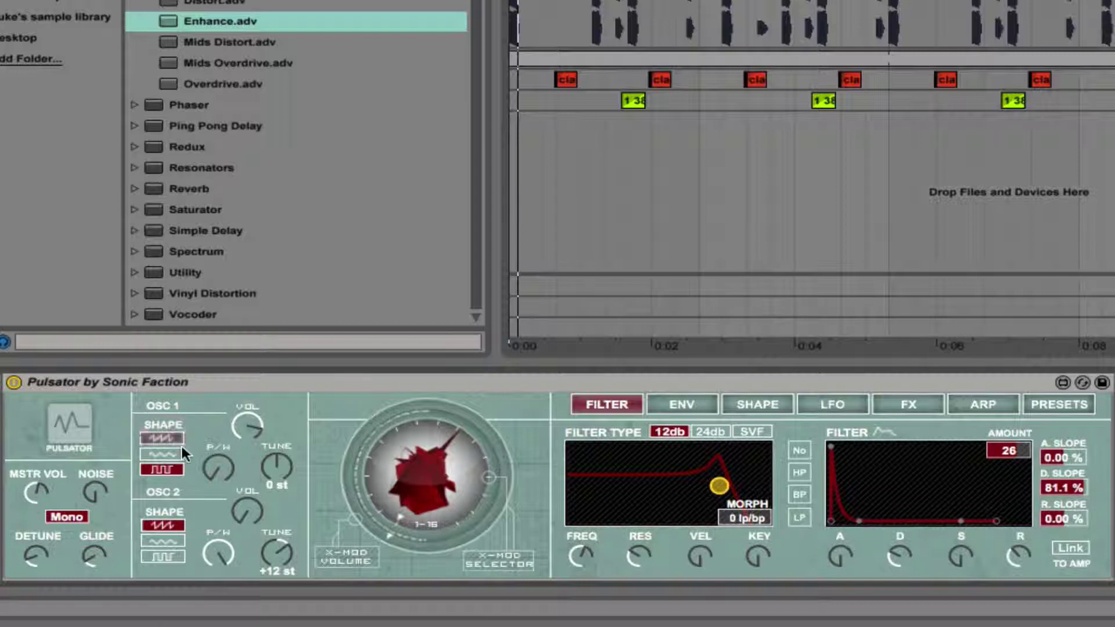
Step: Compare oscillator 1's saw and square shapes, adjust its pulse width, and bring oscillator 2's volume back up
click(160, 438)
drag(221, 469, 222, 514)
drag(253, 513, 253, 491)
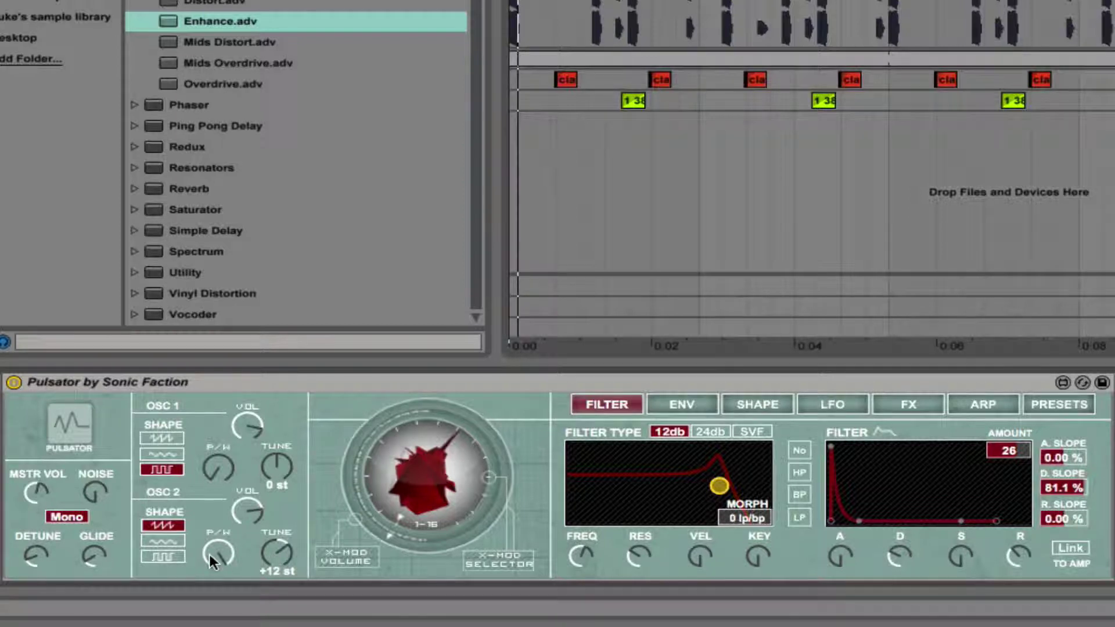
Step: Switch oscillator 2 to the square shape, reduce its pulse width, and return its shape to saw
click(163, 557)
drag(218, 554, 219, 581)
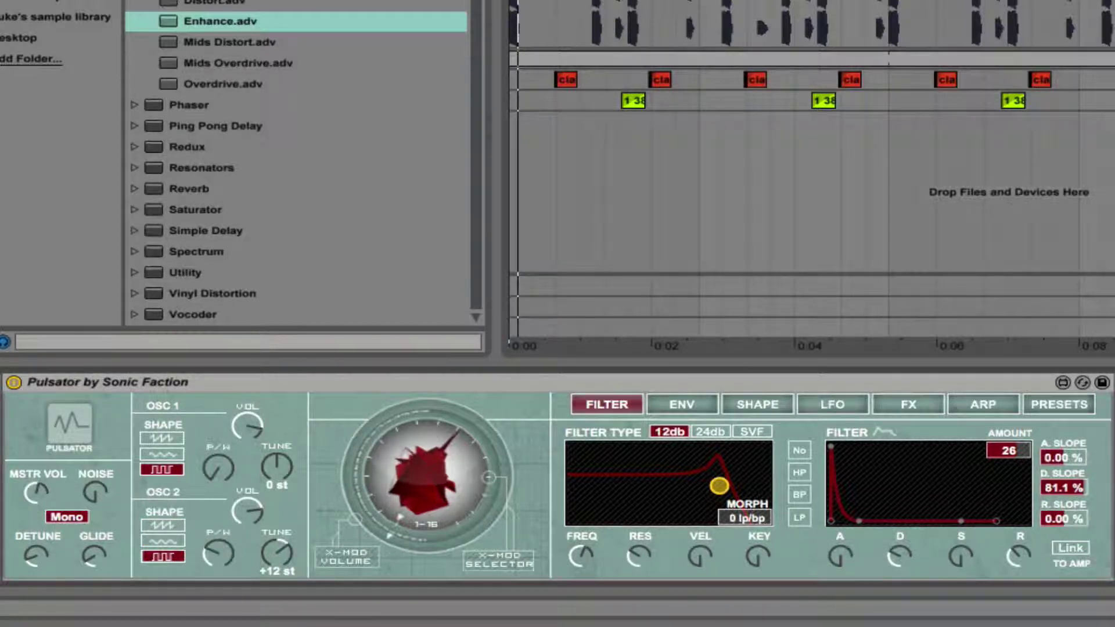
click(163, 524)
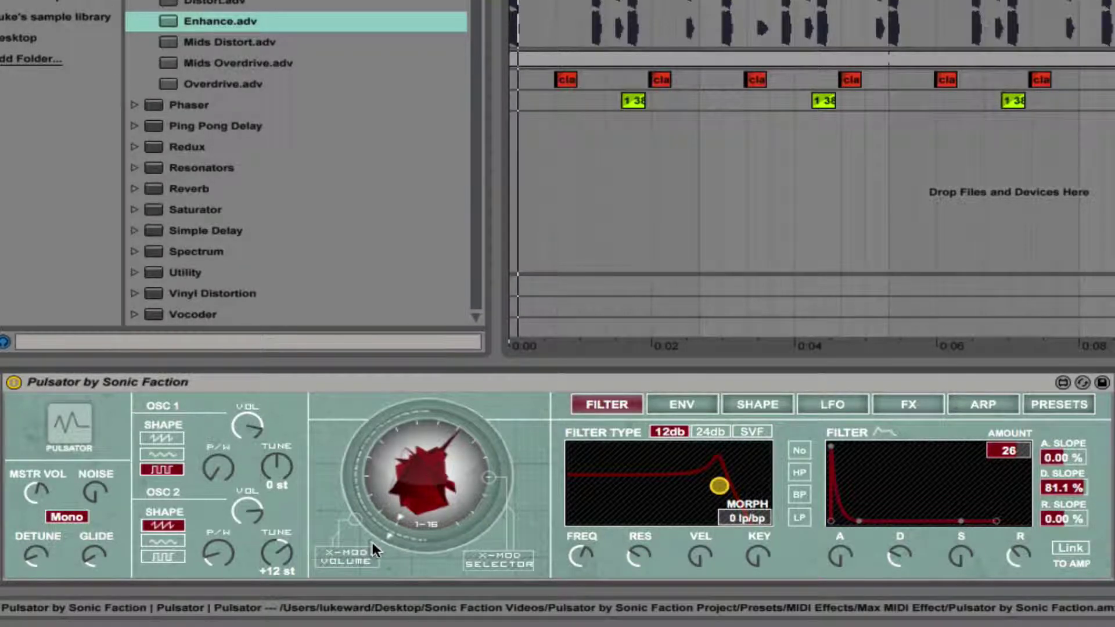
Step: Adjust the X-Mod volume and selector around the central dial and play the arrangement
mouse_move(367, 536)
mouse_down()
mouse_move(366, 434)
mouse_move(424, 404)
mouse_move(490, 439)
mouse_up()
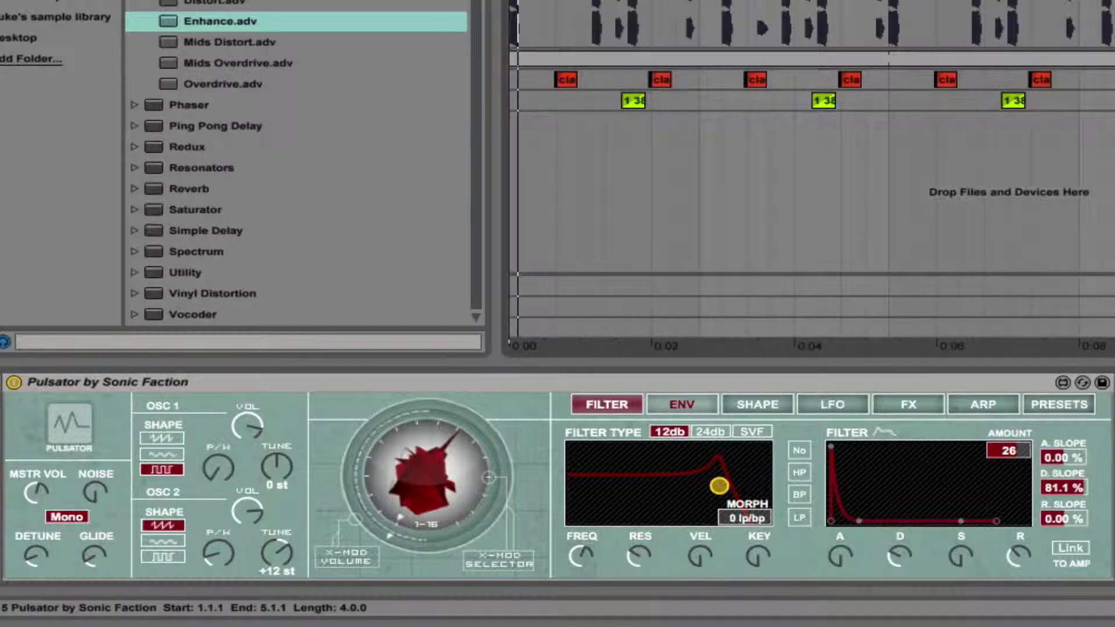
key(space)
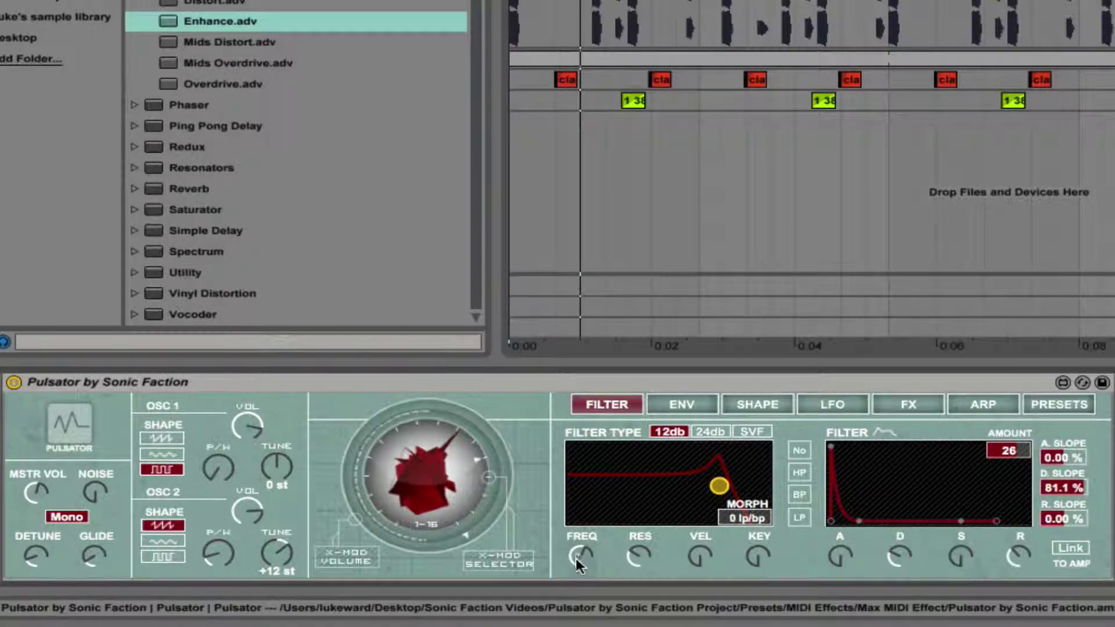
Step: Lower the filter's frequency and resonance, adjust its velocity and key amounts, and set the morph to 69 bp/hp
drag(576, 559, 636, 575)
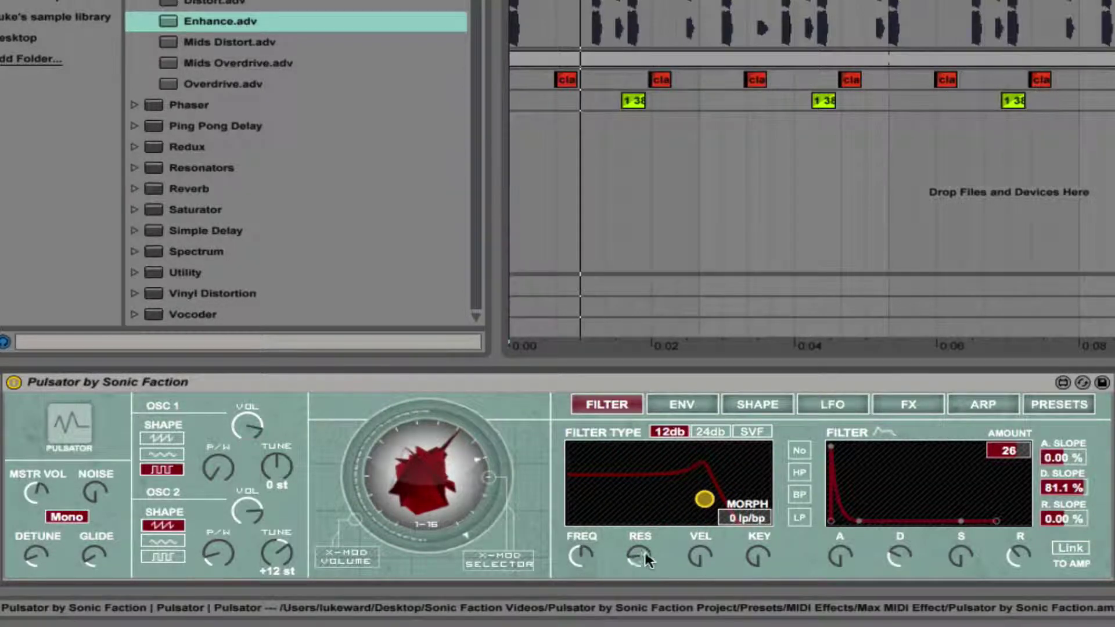
drag(699, 556, 698, 540)
drag(764, 563, 729, 460)
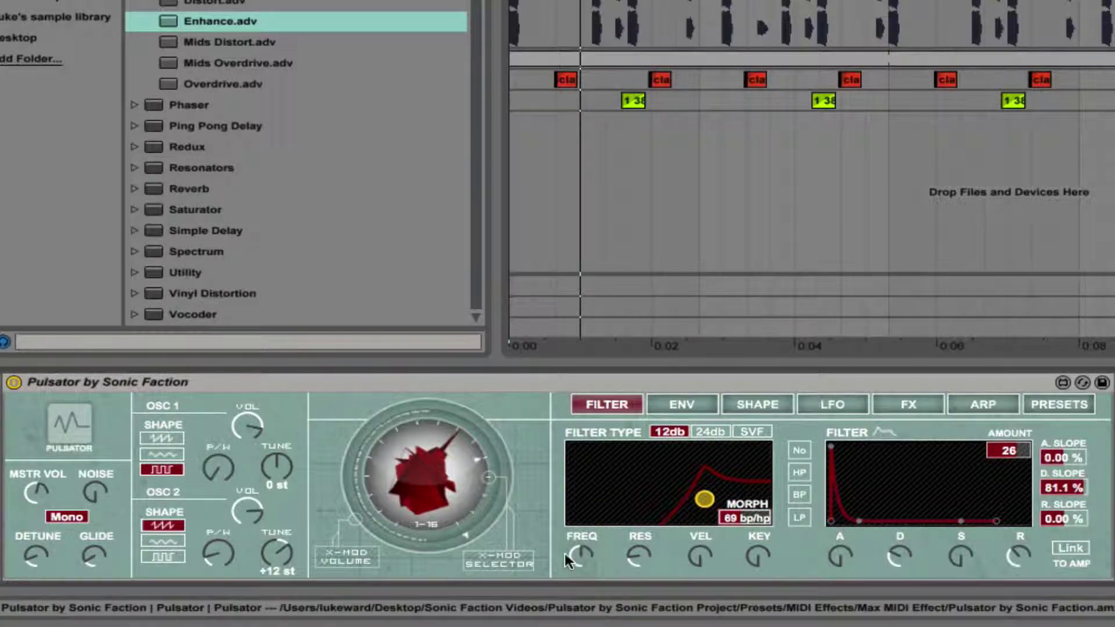
Step: Sweep the filter frequency down and back up, raise the resonance, and set the morph to 94 hp/no
drag(567, 555, 566, 575)
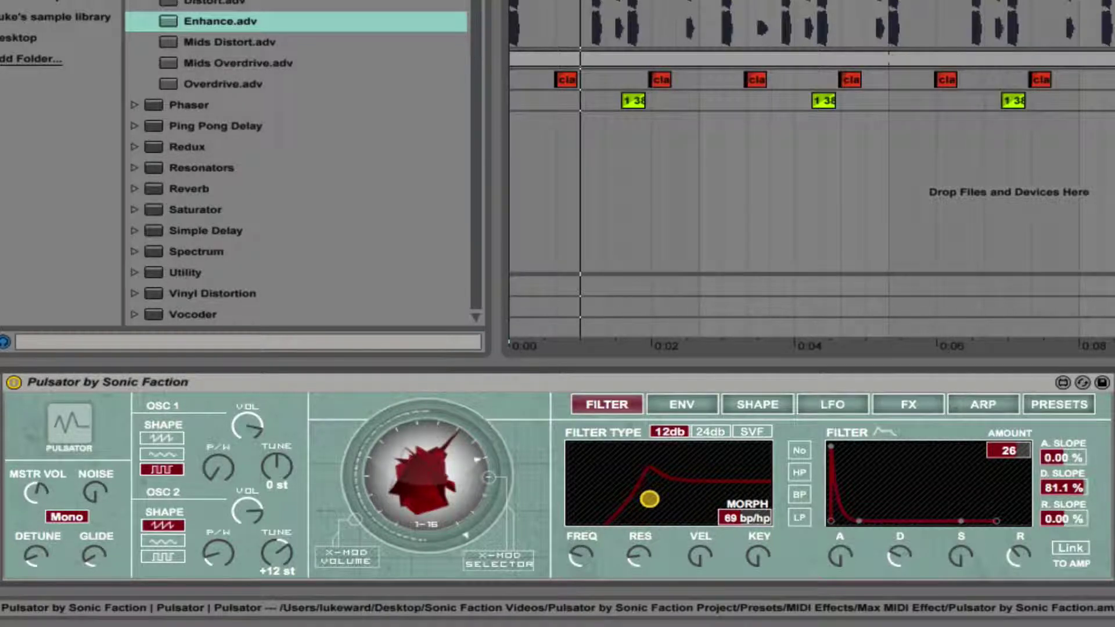
drag(747, 517, 747, 513)
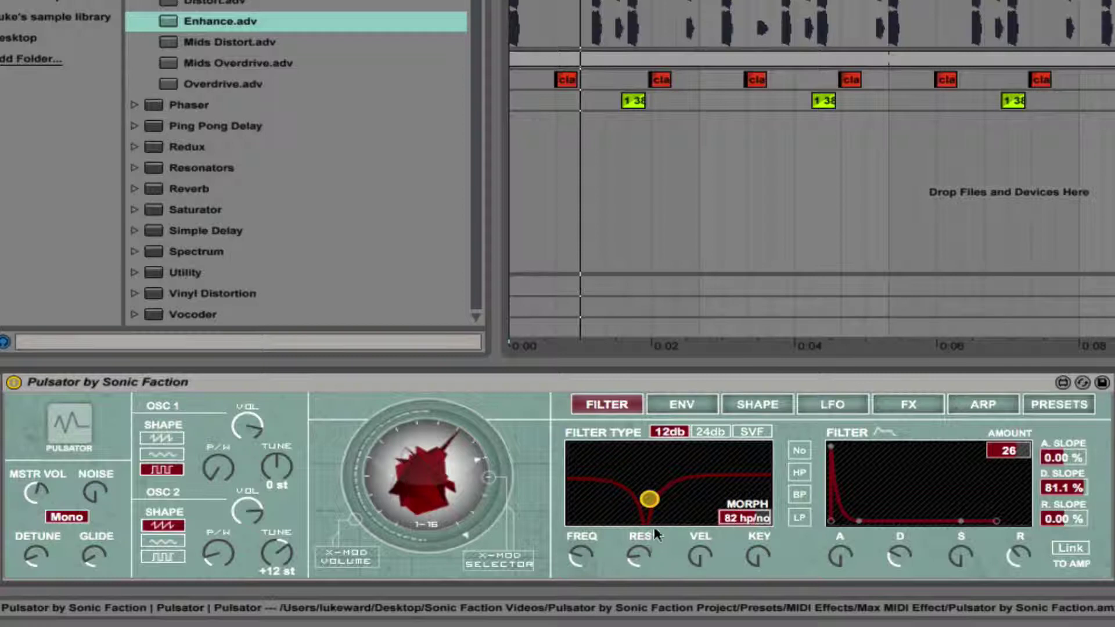
drag(581, 557, 581, 532)
drag(740, 498, 704, 470)
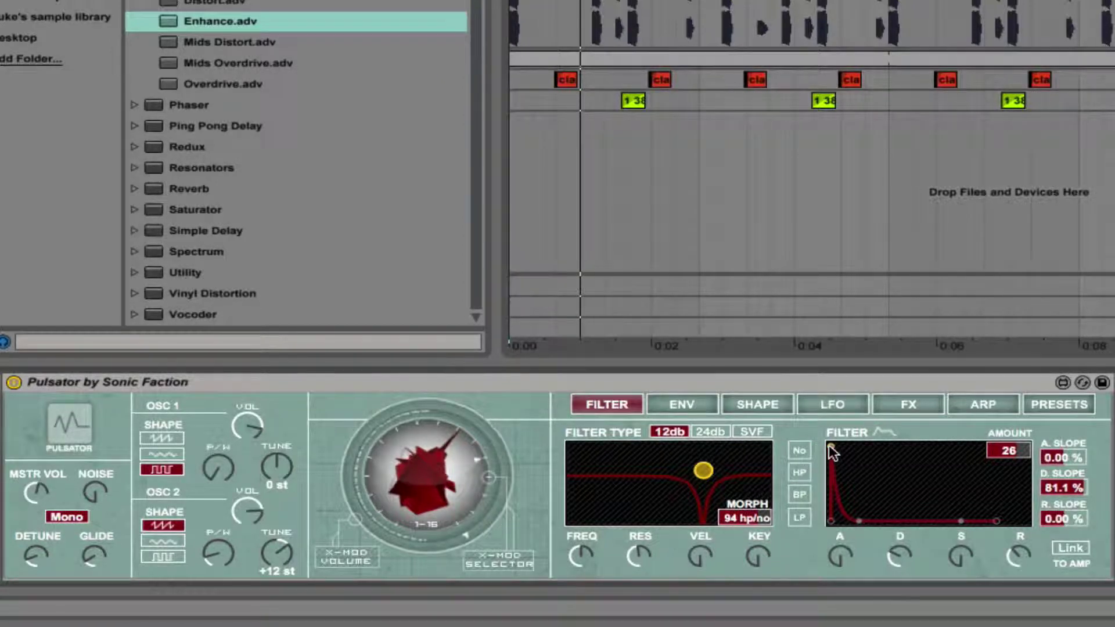
Step: Lengthen the filter envelope's attack and decay, and set its amount to 72
drag(829, 446, 854, 486)
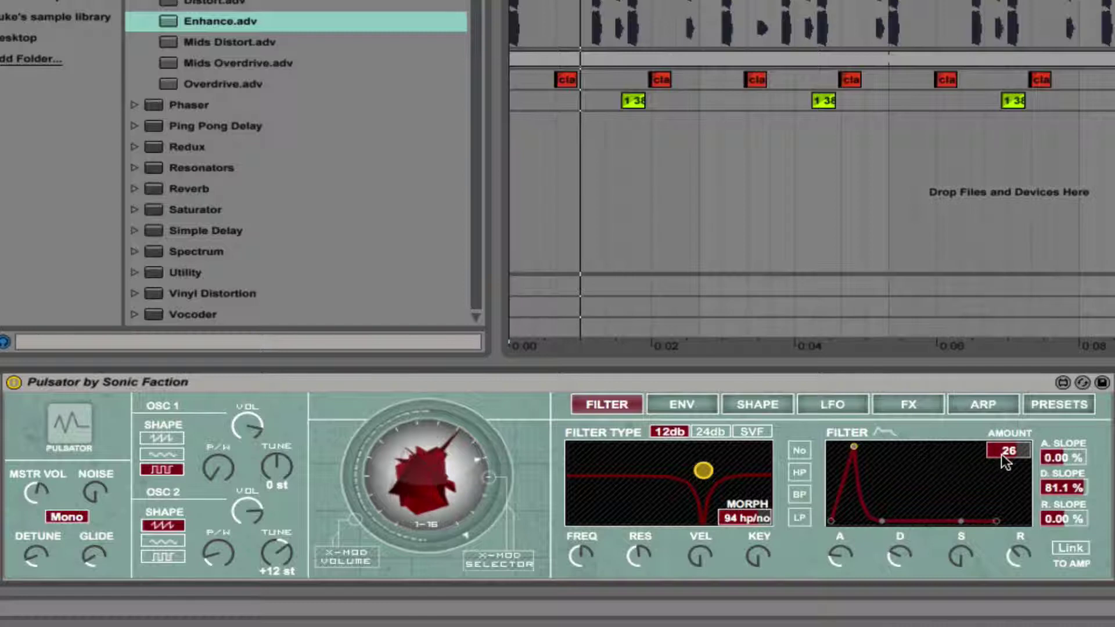
drag(1001, 455, 1001, 433)
drag(854, 447, 881, 447)
drag(882, 521, 918, 521)
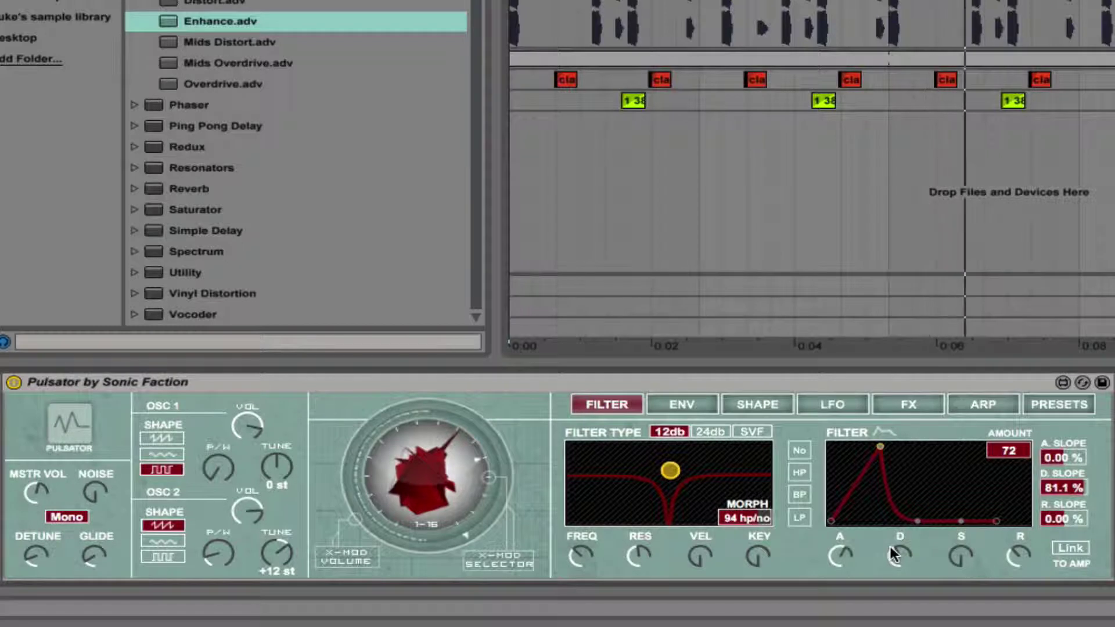
Step: Link the filter envelope to the amp envelope, shorten its attack and decay, and unlink the two envelopes
click(1065, 552)
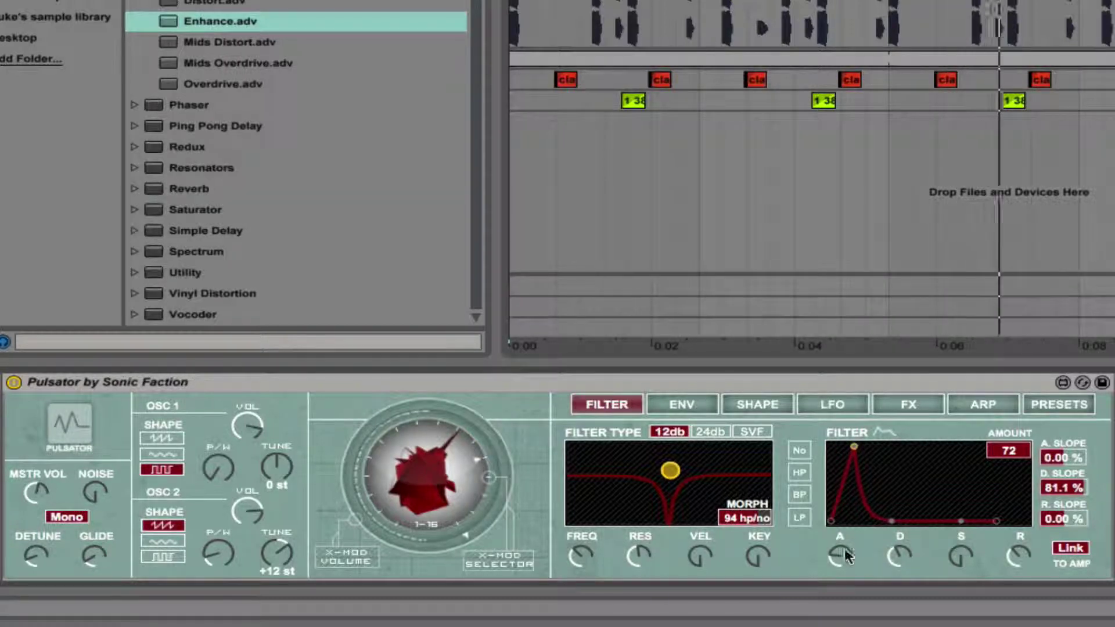
drag(896, 557, 842, 557)
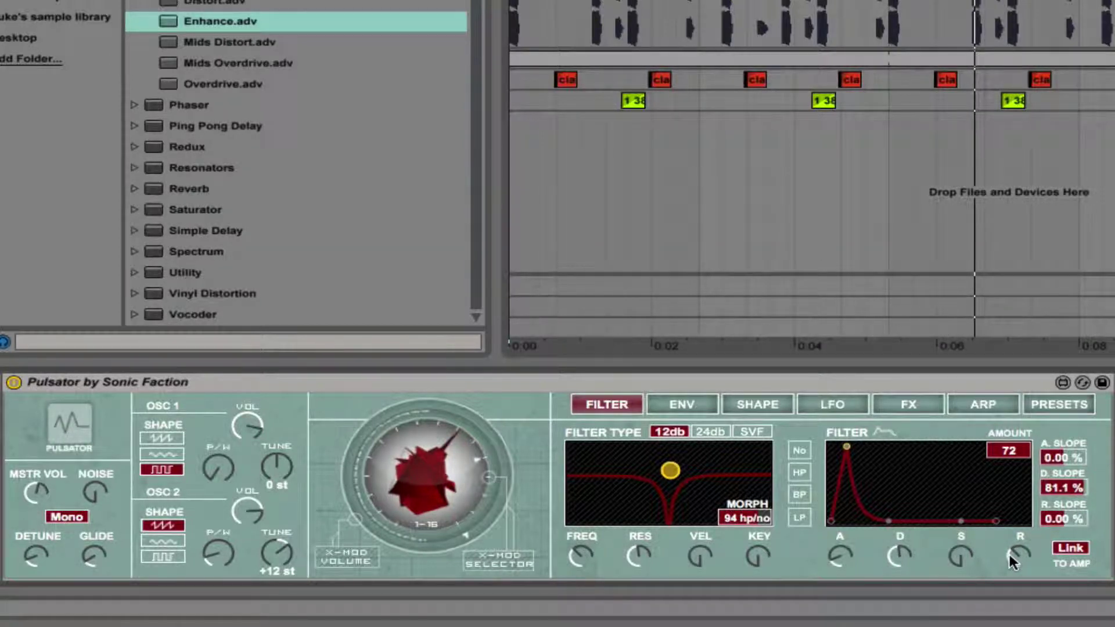
click(1068, 549)
Step: Raise the amp envelope's sustain and shorten its release, and adjust the pitch envelope's decay and sustain
click(671, 404)
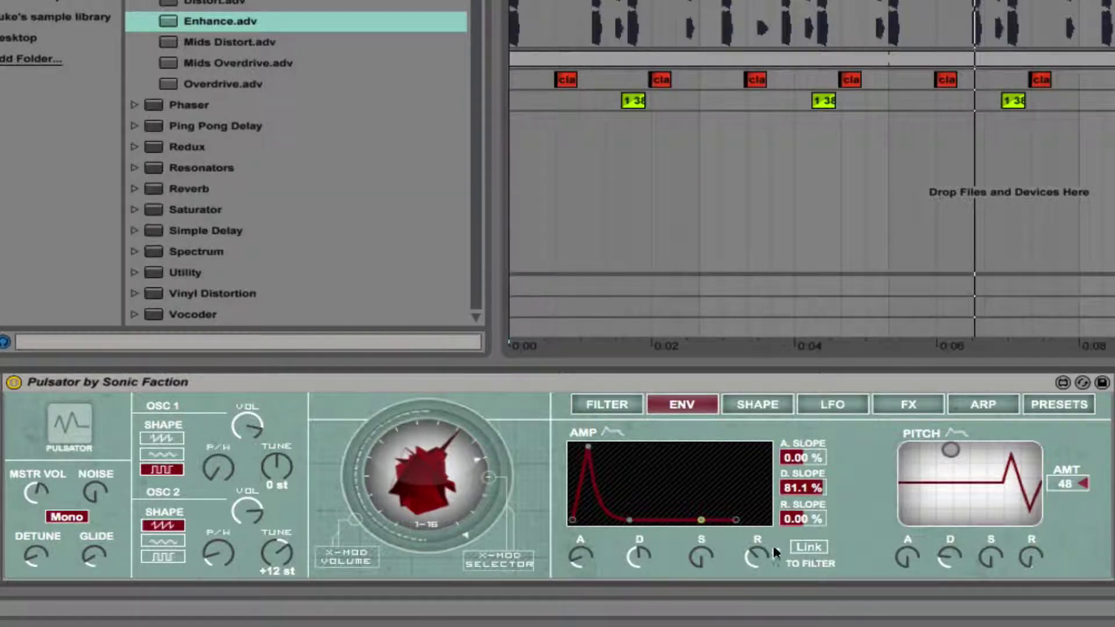
drag(692, 556, 692, 513)
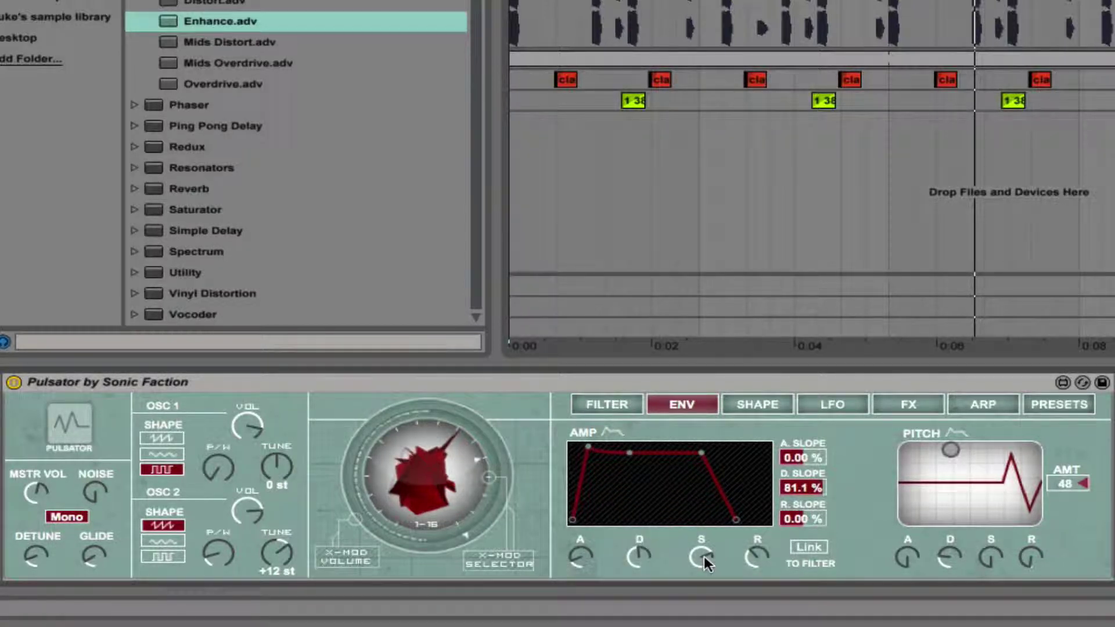
drag(757, 557, 757, 574)
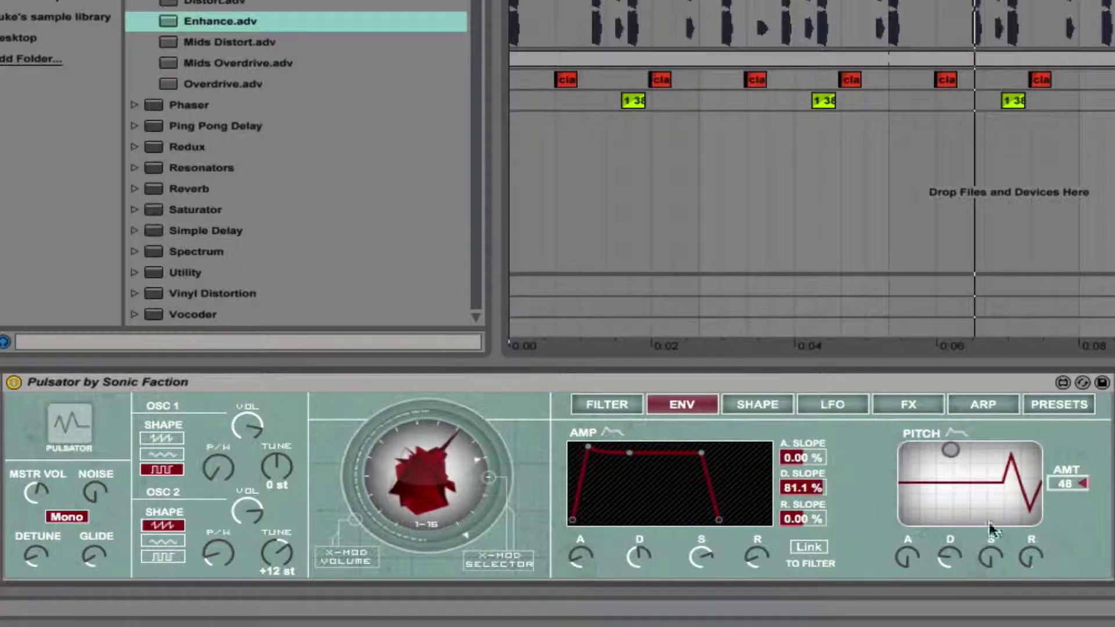
mouse_move(950, 556)
mouse_down()
mouse_move(951, 537)
mouse_move(950, 571)
mouse_up()
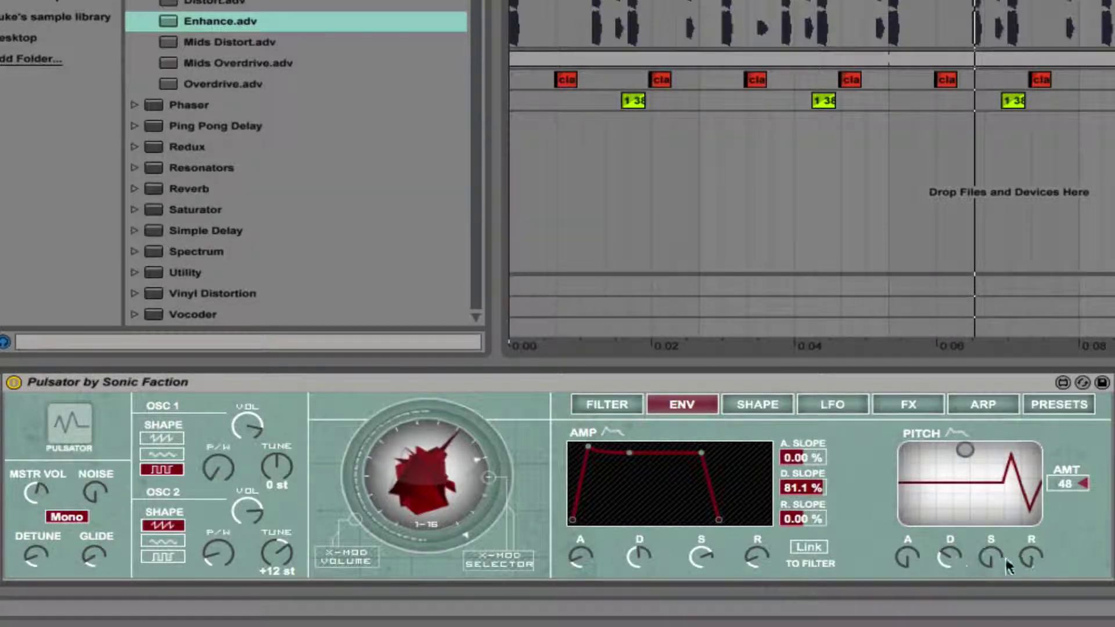
drag(994, 562, 994, 568)
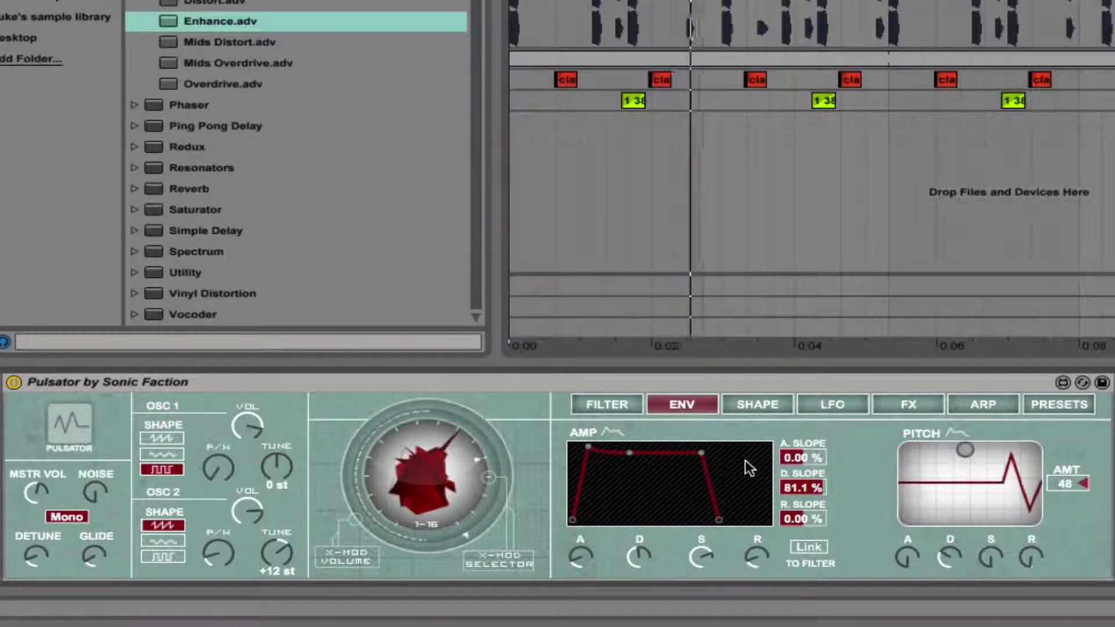
Step: Raise the shaper amount, step through the Hard, Sine, 4bit and Soft modes, and play the sound with Soft selected
click(750, 404)
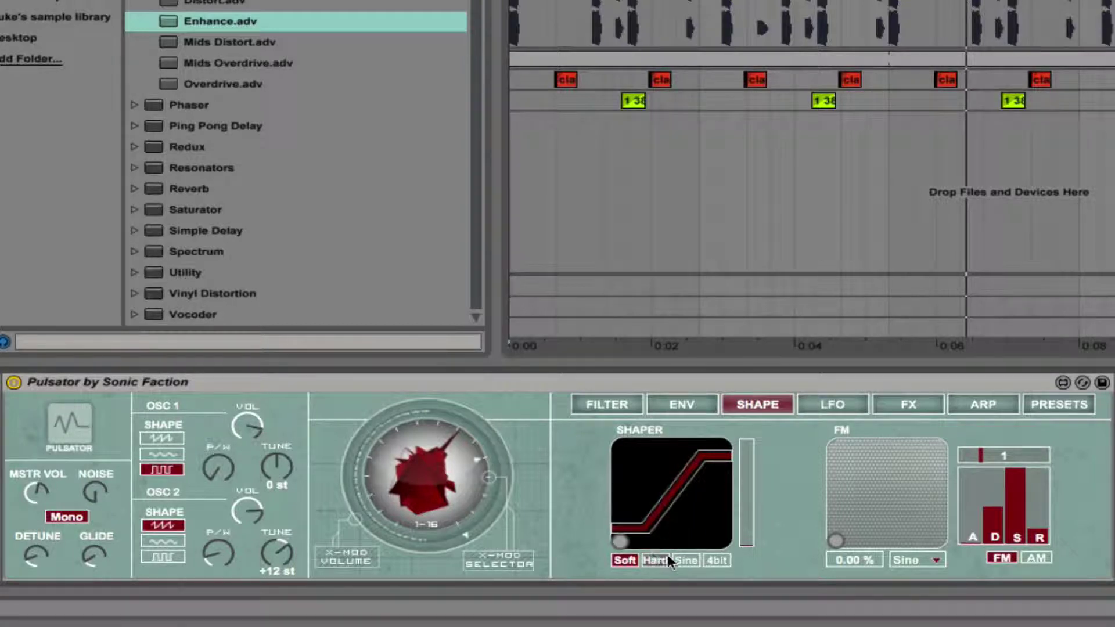
mouse_move(743, 532)
mouse_down()
mouse_move(748, 448)
mouse_move(750, 523)
mouse_up()
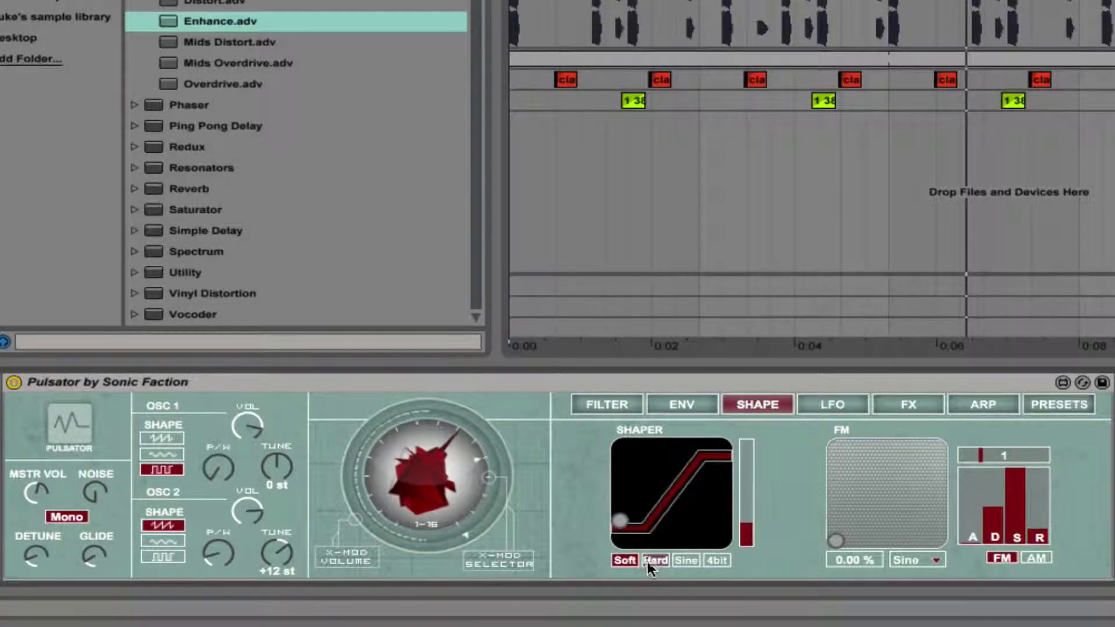
click(655, 560)
click(681, 560)
click(717, 560)
click(618, 562)
drag(747, 526, 748, 458)
key(space)
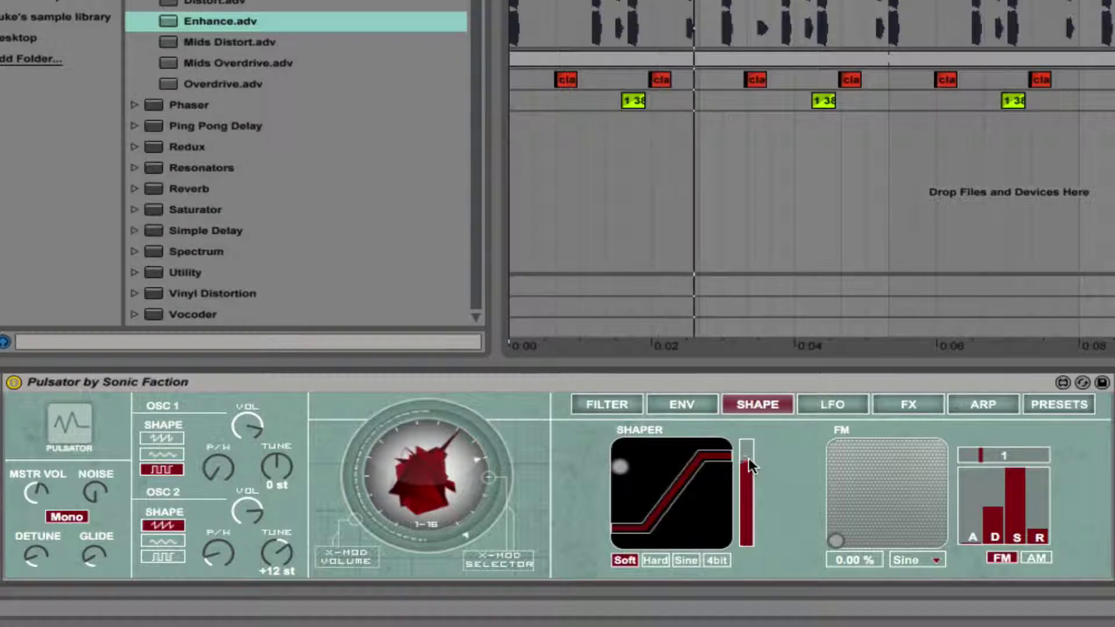
Step: Audition the Hard, Sine, 4bit and Soft shaper modes during playback, and settle on Hard with a reduced amount
click(661, 556)
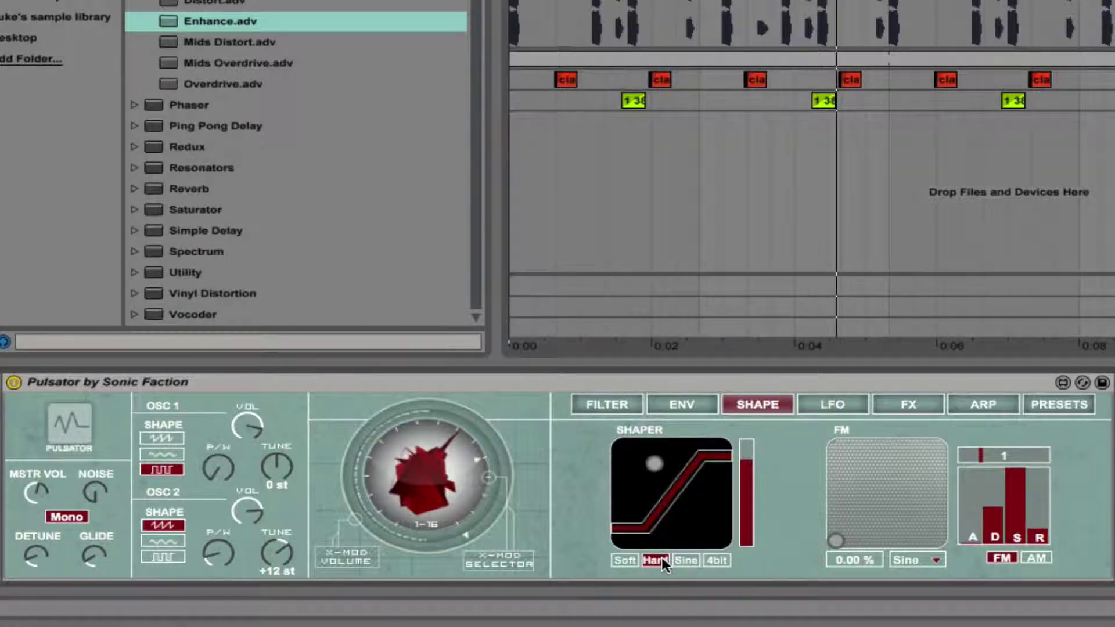
drag(747, 460, 745, 451)
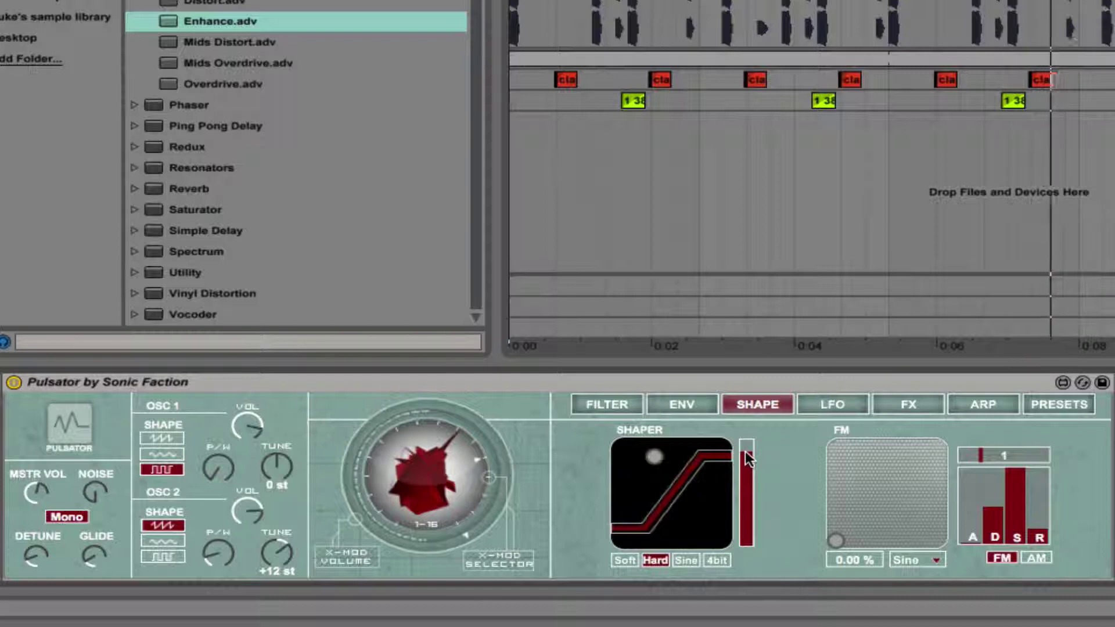
click(686, 561)
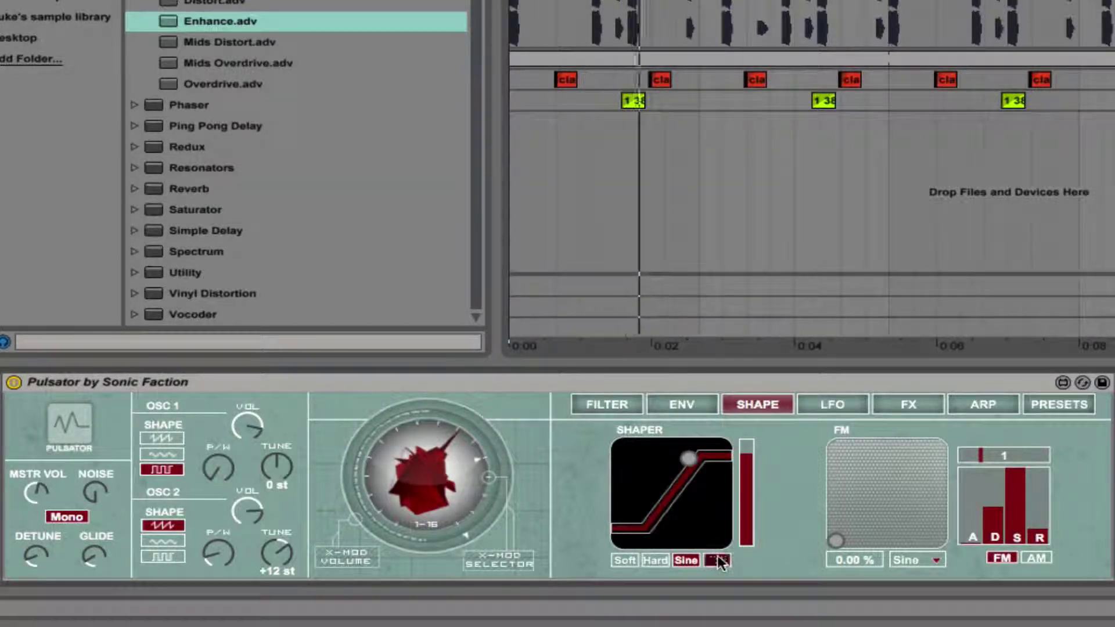
click(717, 560)
click(626, 560)
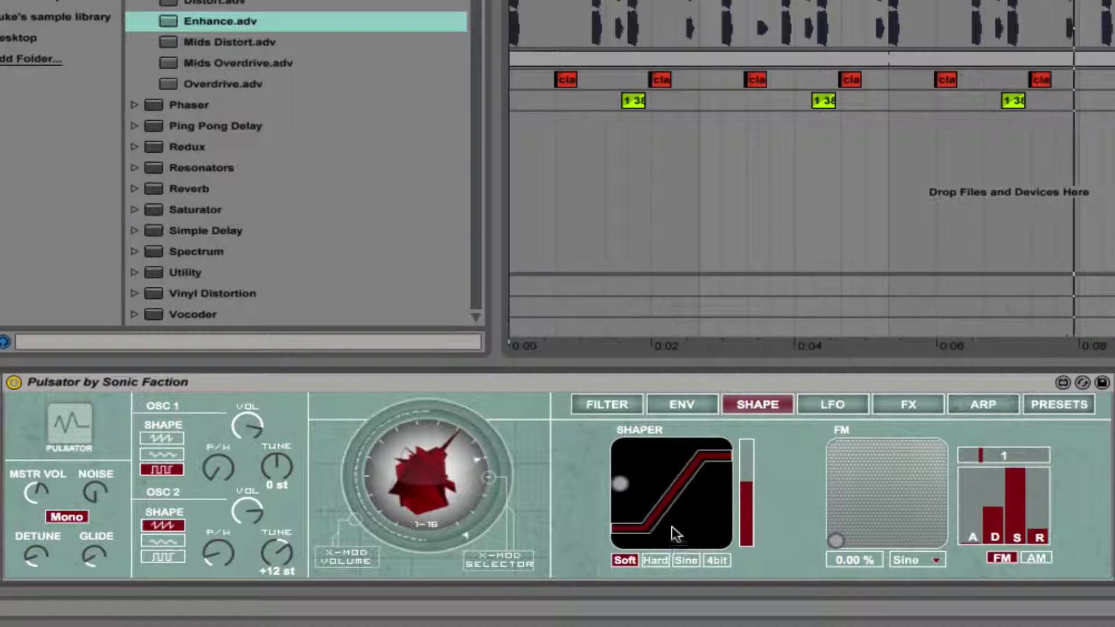
click(655, 561)
drag(743, 486, 744, 474)
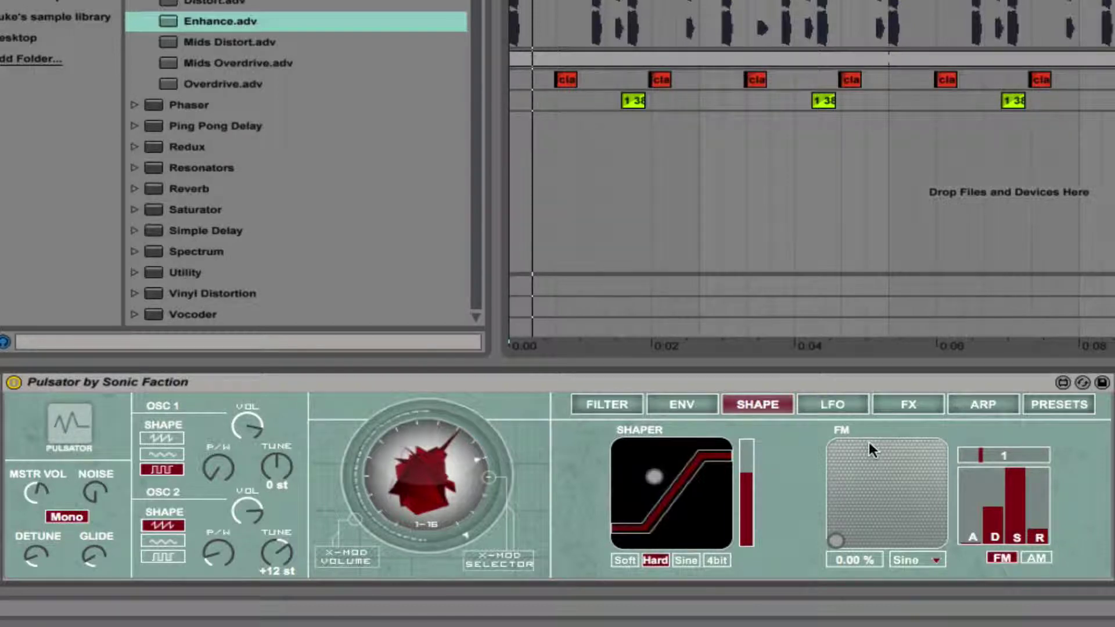
Step: Set the FM waveform to Sq-D, its amount to 64.6 %, and the value above the FM envelope to 3
click(915, 560)
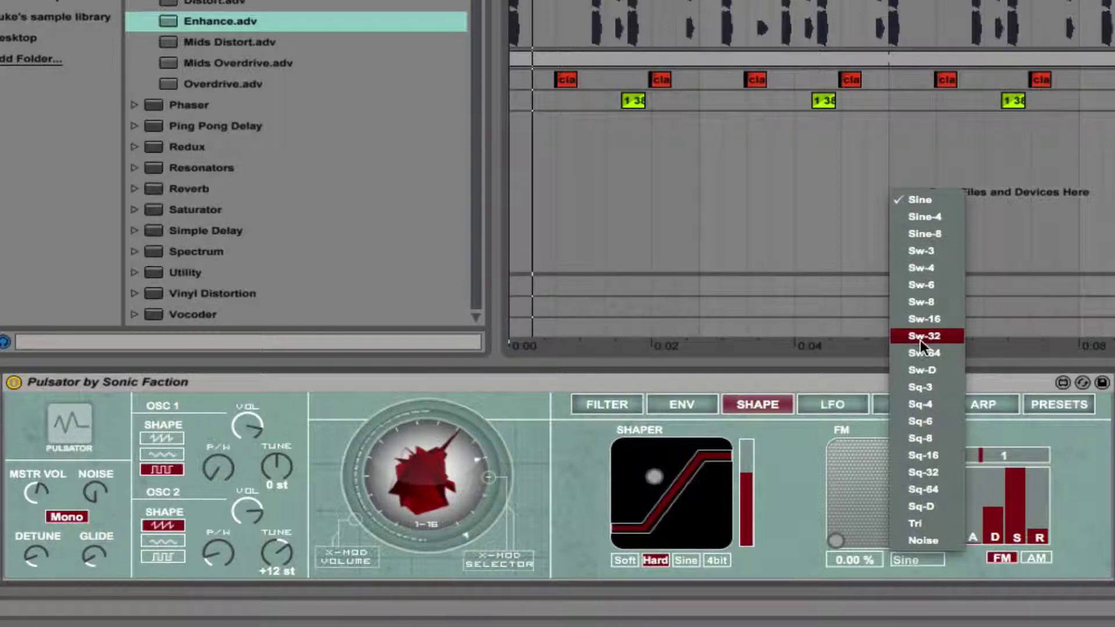
click(929, 507)
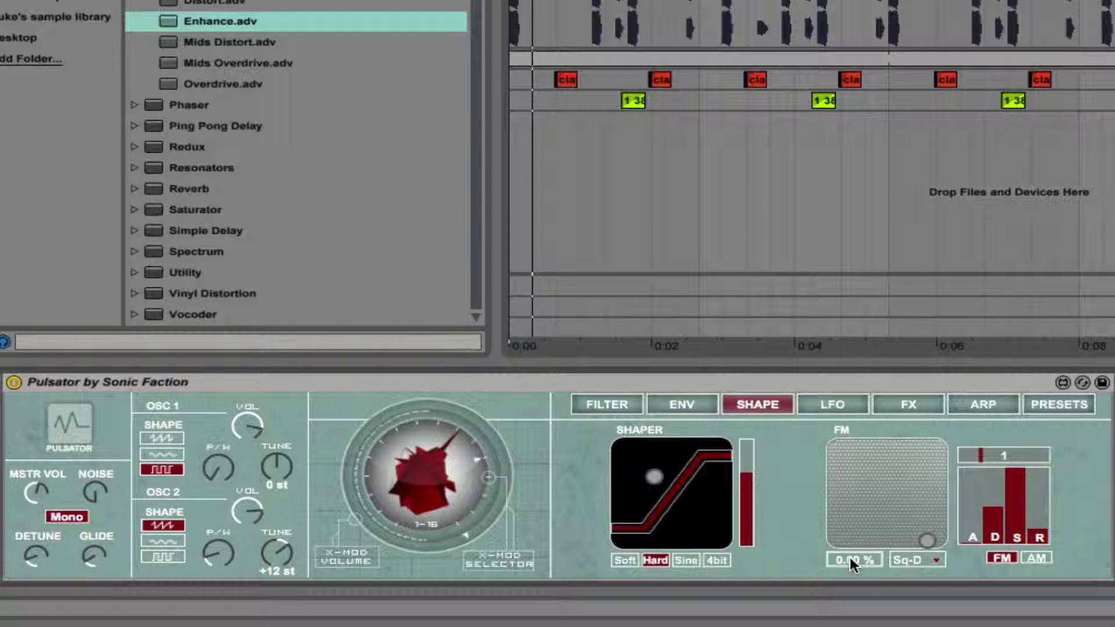
drag(849, 555, 849, 491)
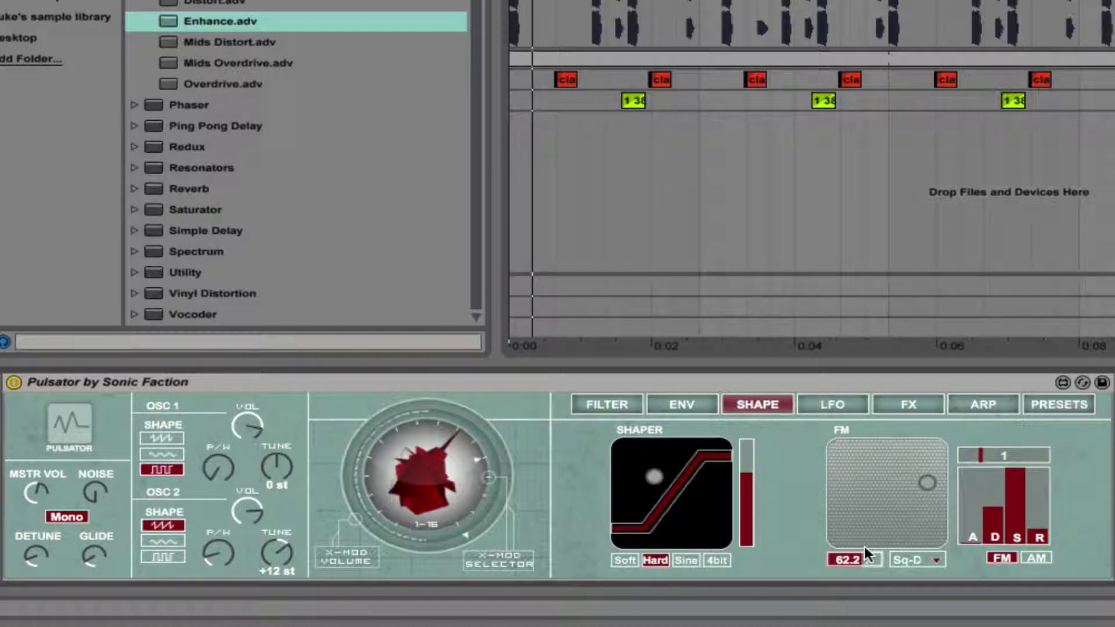
mouse_move(982, 455)
mouse_down()
mouse_move(1016, 454)
mouse_move(975, 454)
mouse_move(993, 454)
mouse_up()
mouse_move(854, 560)
mouse_down()
mouse_move(854, 549)
mouse_move(854, 561)
mouse_up()
Step: Raise the FM envelope's attack and release, try AM modulation, and return the mode to FM
drag(1032, 521, 1044, 499)
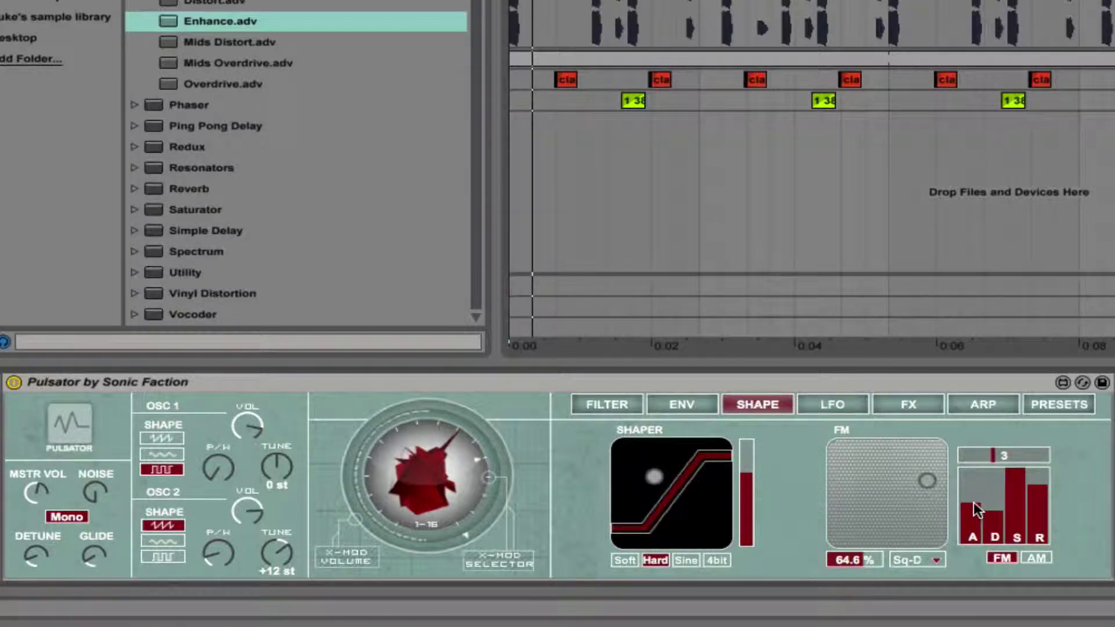
click(1035, 557)
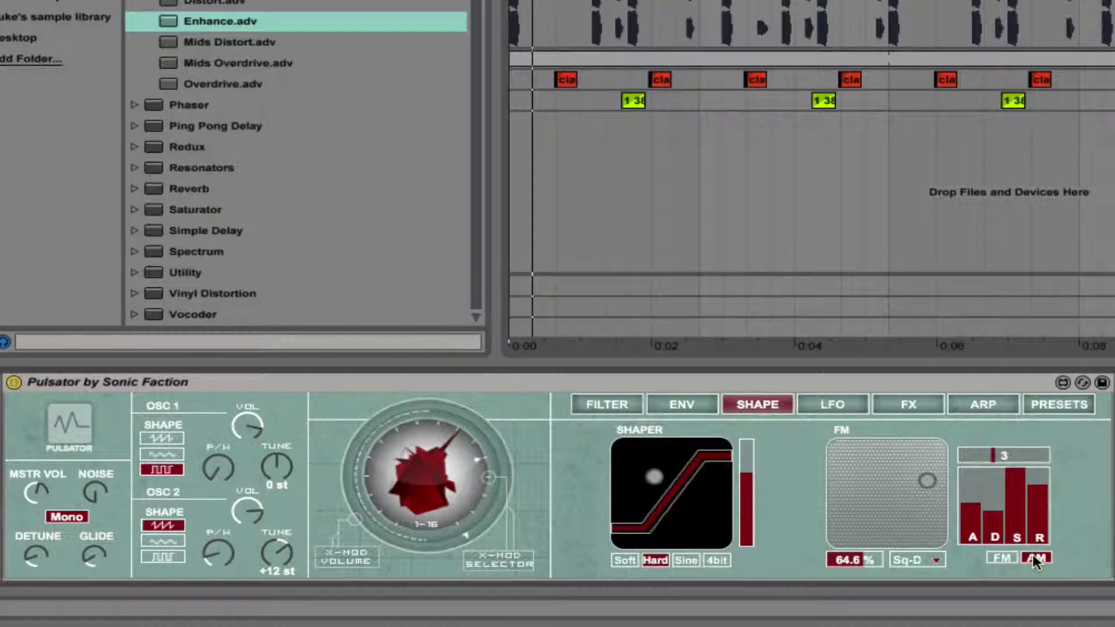
click(1005, 556)
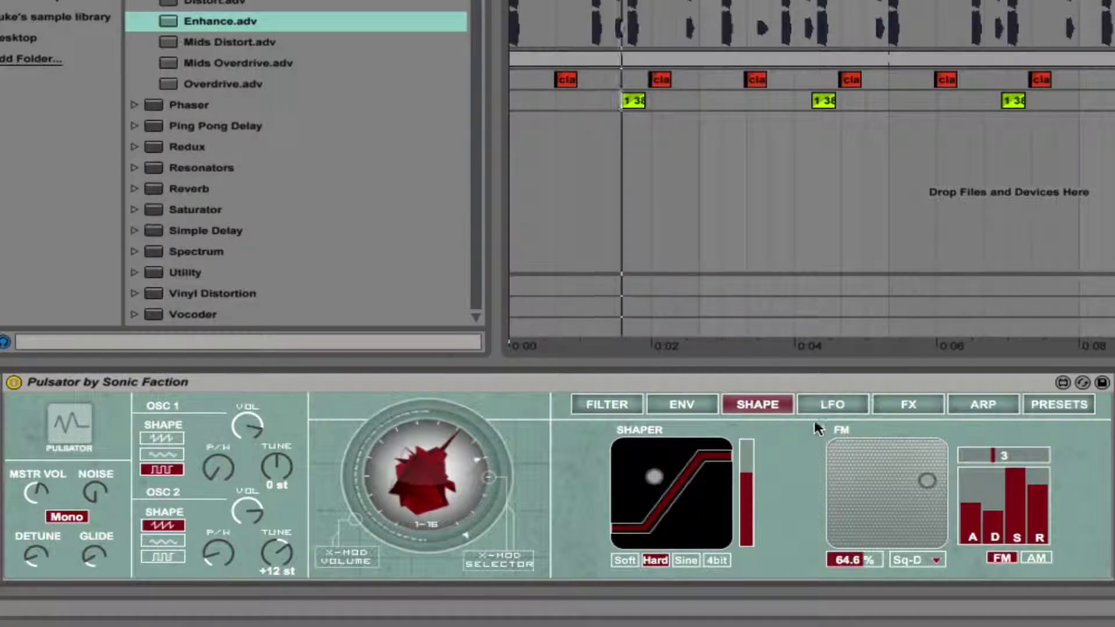
Step: Set LFO 1's synced rate to 1/16 and raise its amp and filter modulation amounts during playback
click(826, 404)
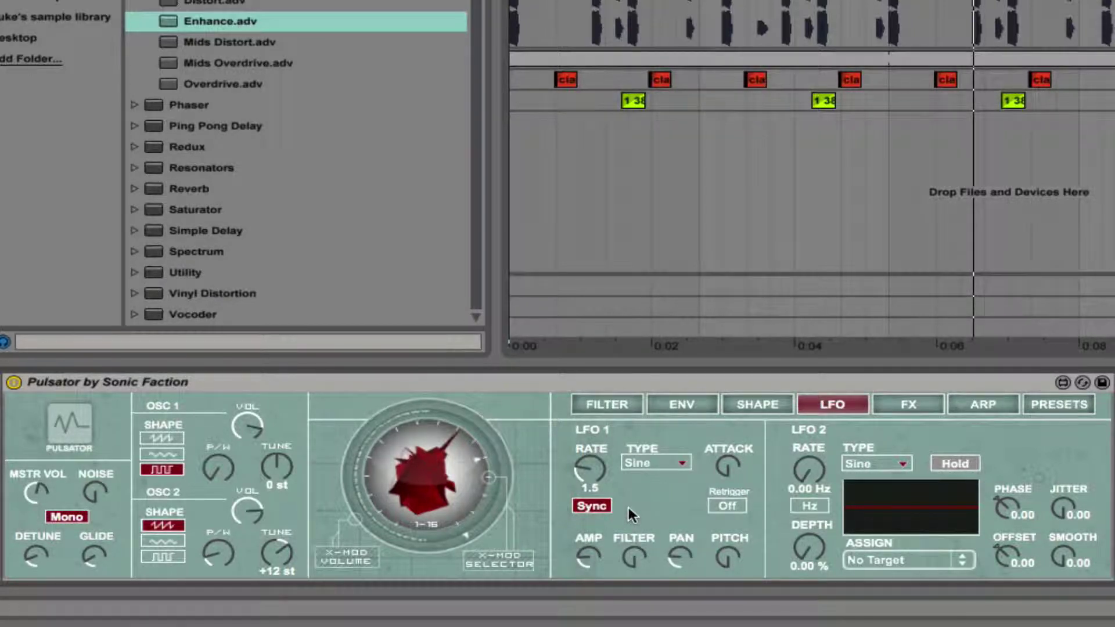
drag(588, 557, 588, 546)
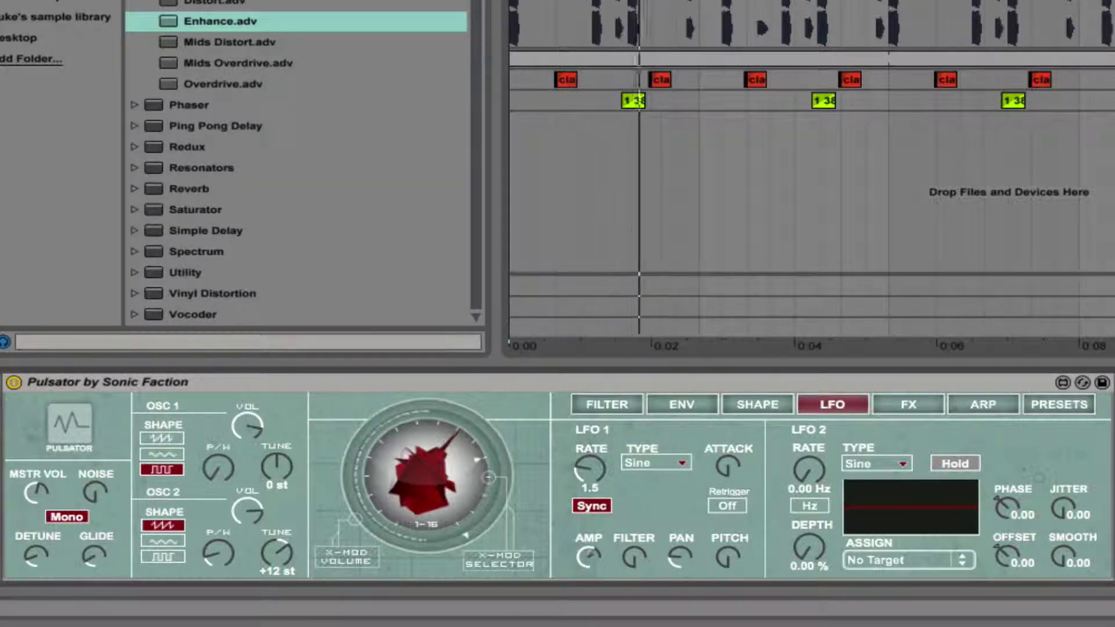
drag(589, 469, 590, 449)
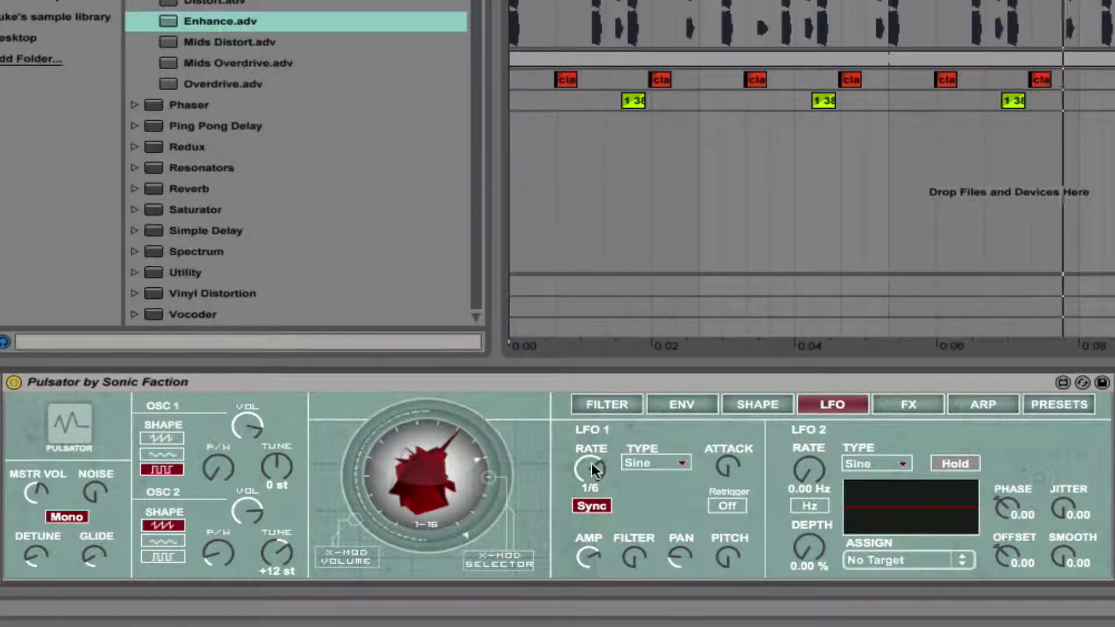
drag(593, 468, 590, 467)
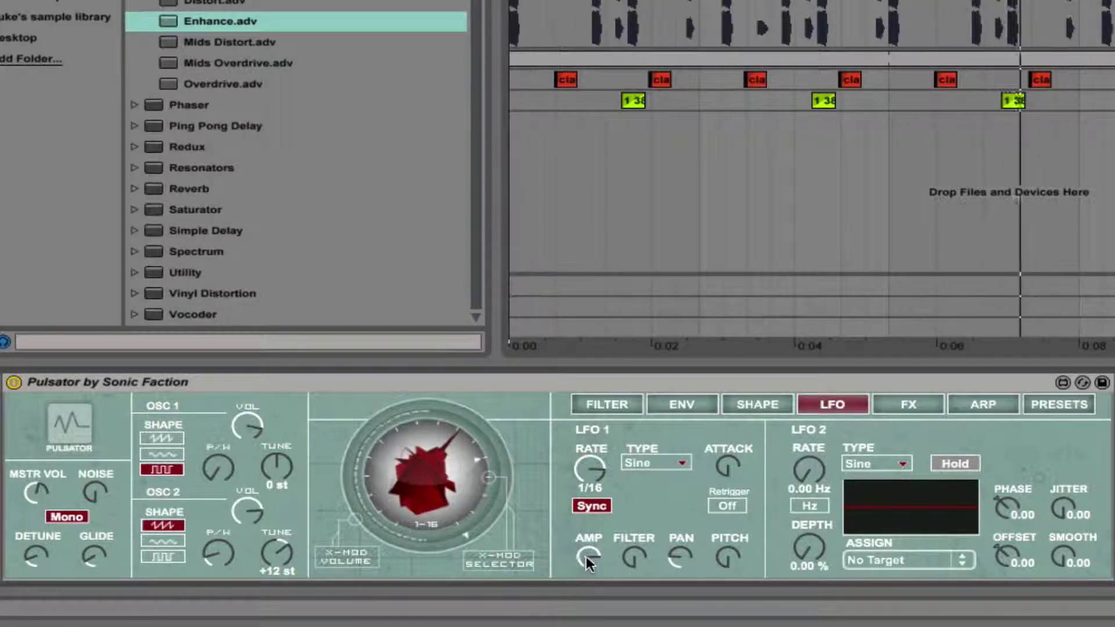
drag(677, 557, 588, 572)
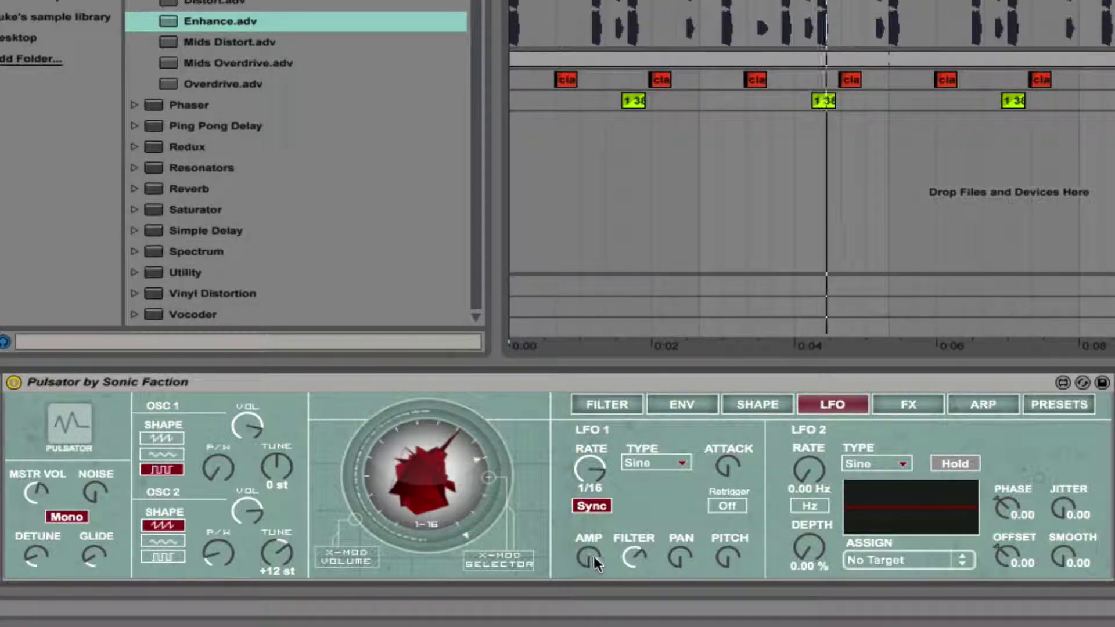
drag(589, 558, 588, 540)
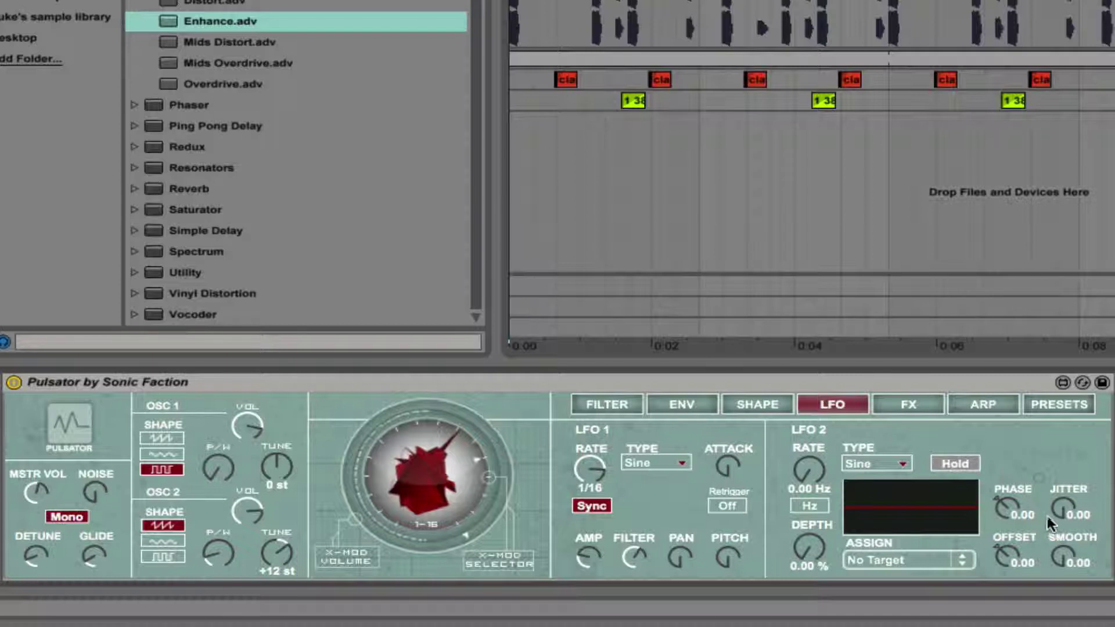
Step: Set LFO 2's jitter to 0.32, smooth to 0.02 and depth to 0 %, and review the assignable targets without choosing one
drag(1062, 510, 1061, 493)
drag(809, 546, 809, 523)
drag(1063, 509, 1063, 515)
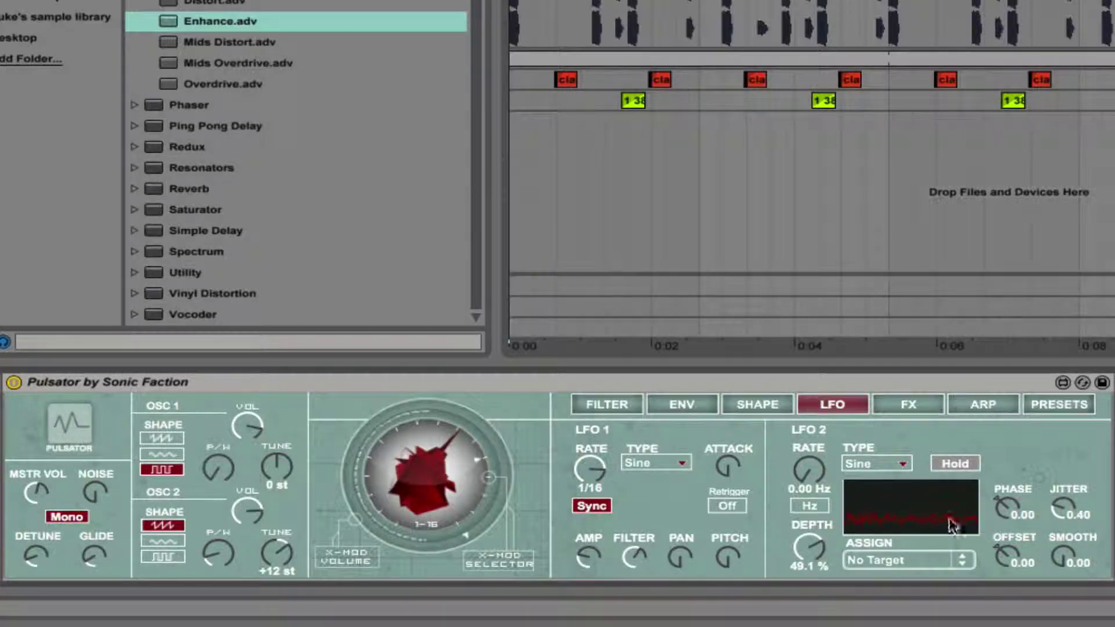
drag(1057, 503, 1061, 507)
mouse_move(1063, 556)
mouse_down()
mouse_move(1063, 543)
mouse_move(1063, 558)
mouse_up()
drag(816, 543, 815, 563)
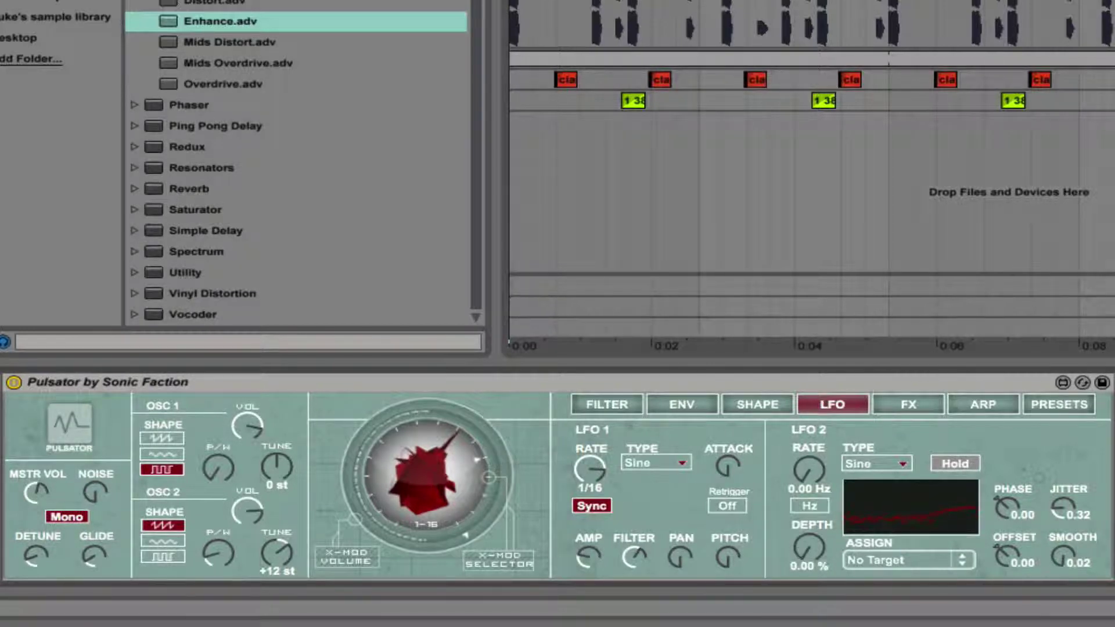
click(902, 558)
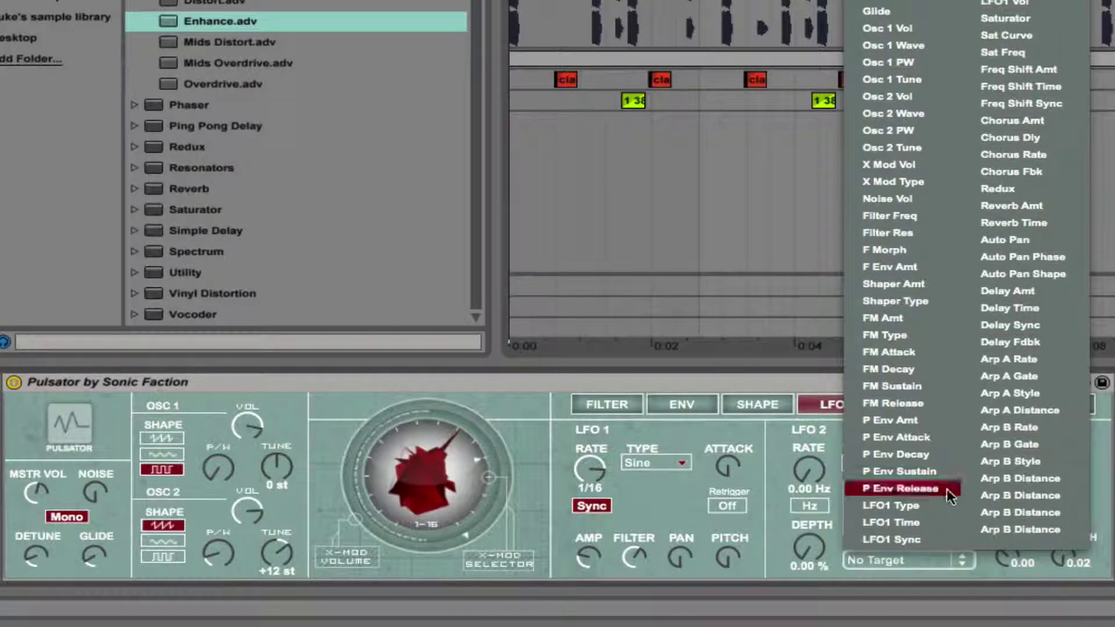
click(830, 535)
Step: Set the saturator's curve to Med, frequency to 124 Hz and amount to 0 %, and lower the chorus to 25.2 %
click(903, 407)
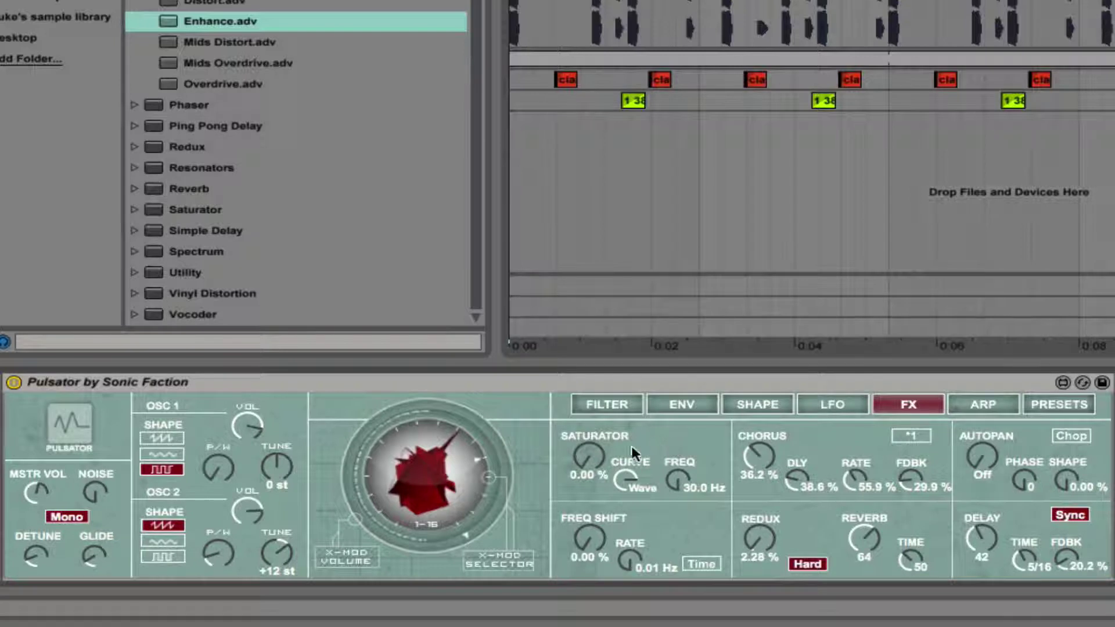
drag(586, 458, 680, 472)
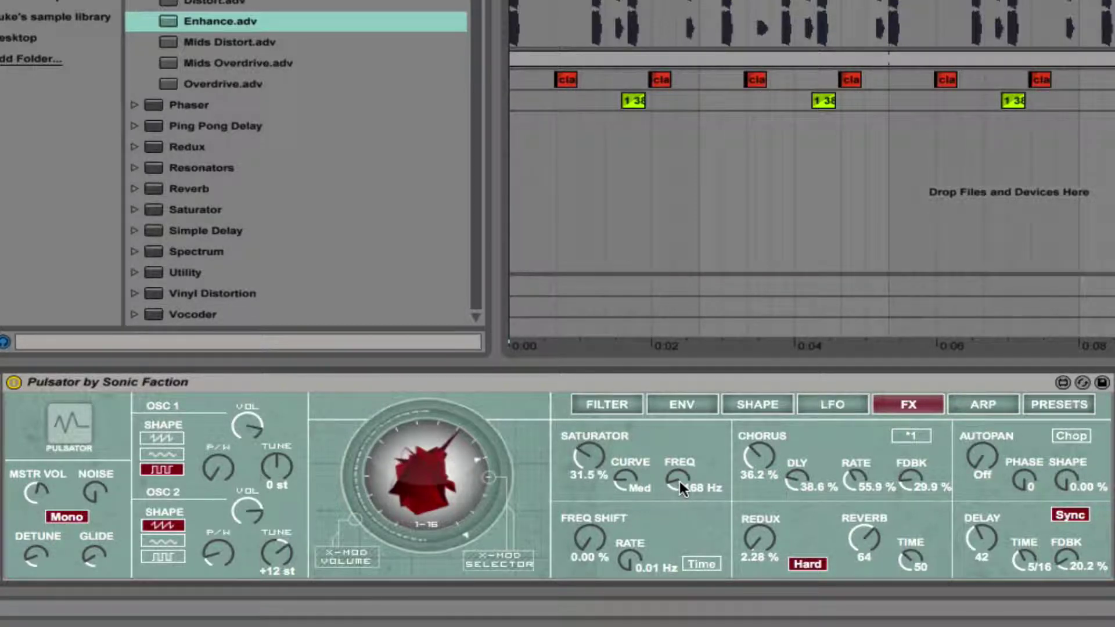
drag(679, 482, 679, 483)
drag(588, 457, 588, 477)
mouse_move(761, 460)
mouse_down()
mouse_move(761, 426)
mouse_move(761, 460)
mouse_up()
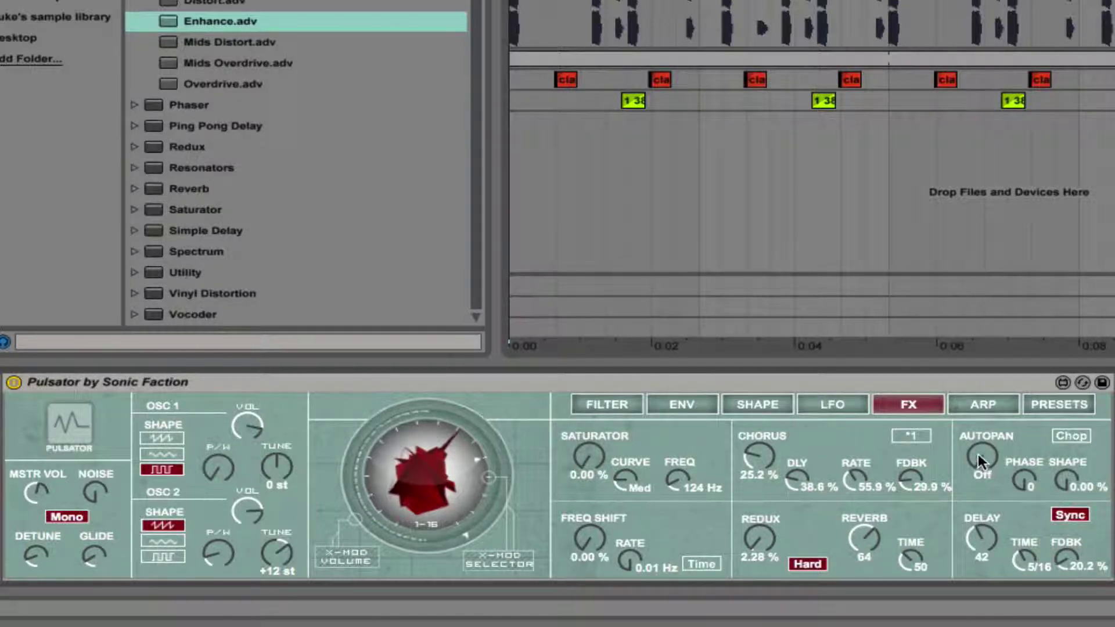
Step: Try the autopan at 1/24 in Pump mode with phase 255 and shape 40.2 %, and turn its rate to Off
drag(978, 455, 978, 433)
drag(1024, 481, 1024, 447)
drag(1067, 481, 1067, 460)
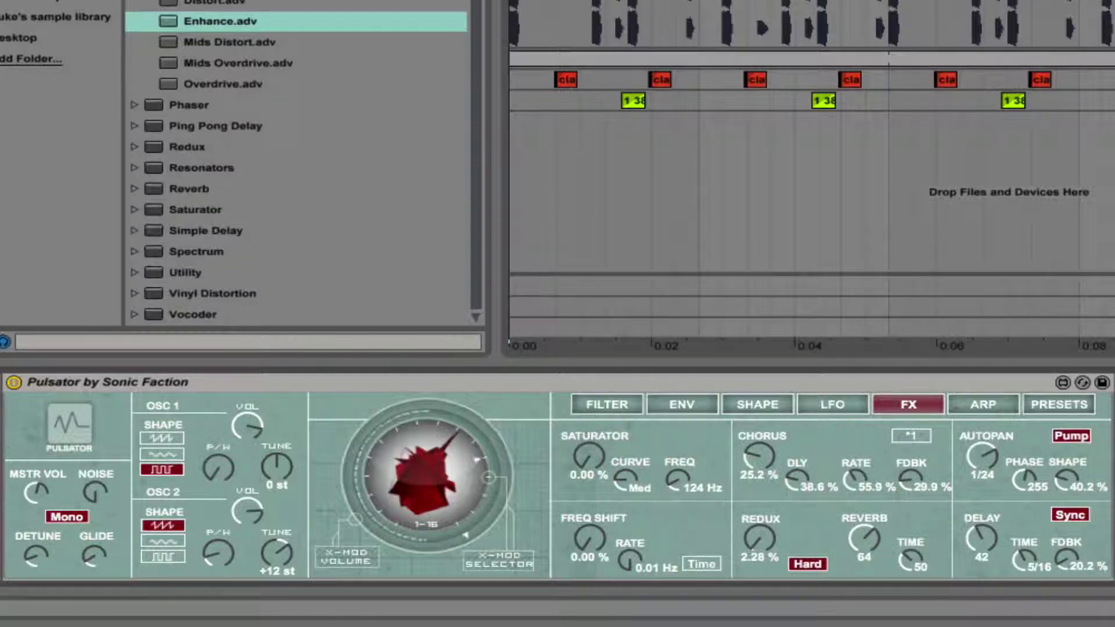
drag(982, 456, 983, 464)
Step: Set the frequency shifter's rate to 9.87 Hz in Time mode with no shift, and Redux to 10.9 % in Soft mode
mouse_move(587, 545)
mouse_down()
mouse_move(587, 498)
mouse_move(591, 548)
mouse_move(626, 563)
mouse_move(585, 541)
mouse_move(585, 530)
mouse_move(585, 554)
mouse_up()
click(701, 565)
click(690, 566)
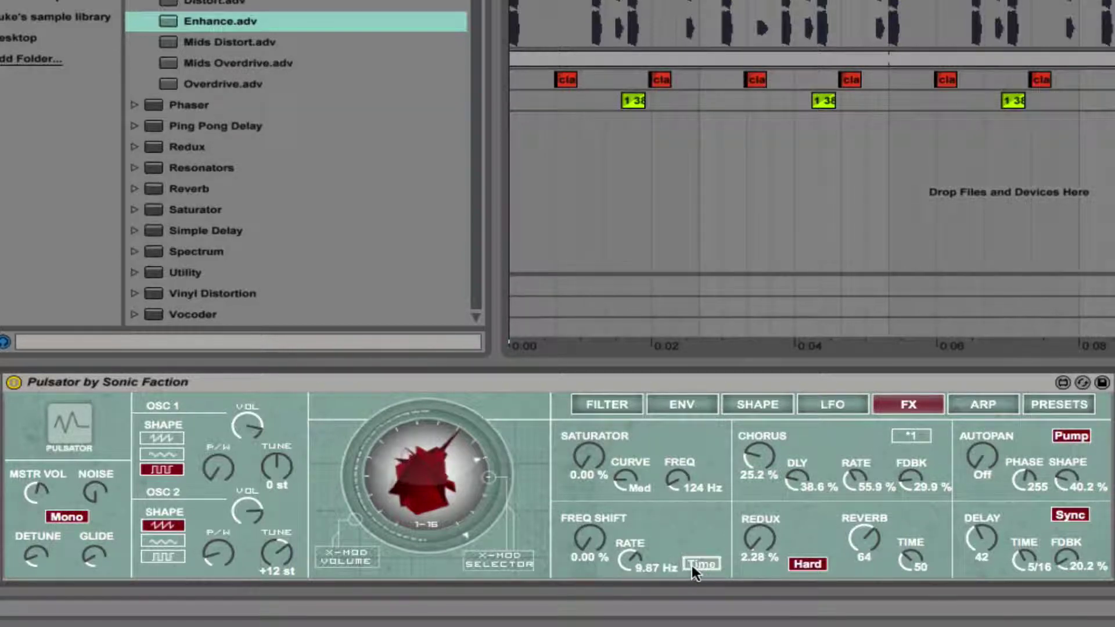
mouse_move(762, 538)
mouse_down()
mouse_move(762, 522)
mouse_move(764, 538)
mouse_up()
click(808, 564)
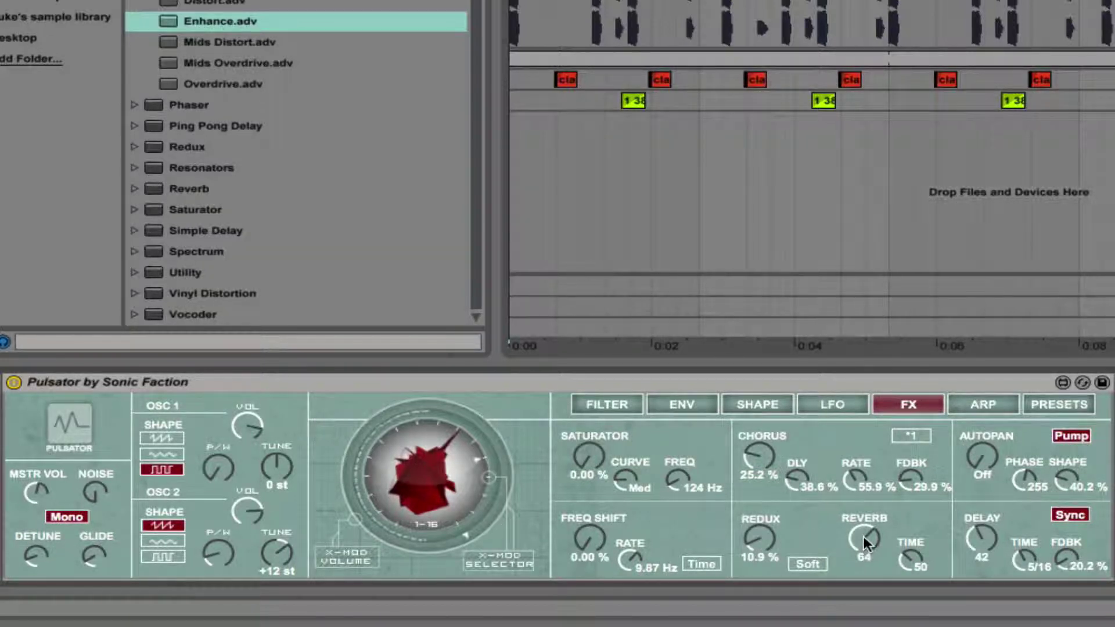
Step: Set the reverb to 43 with time 64, and the synced delay to 51 with time 3/16 and feedback 35.9 %
drag(864, 535, 861, 502)
drag(905, 551, 905, 549)
click(1070, 516)
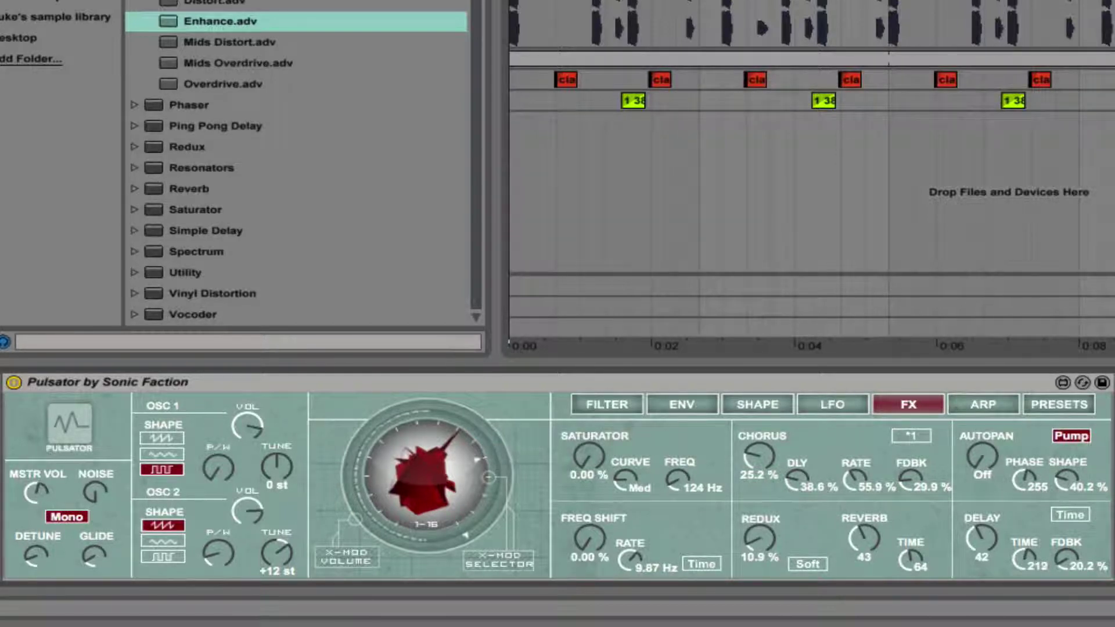
drag(1066, 561, 1026, 534)
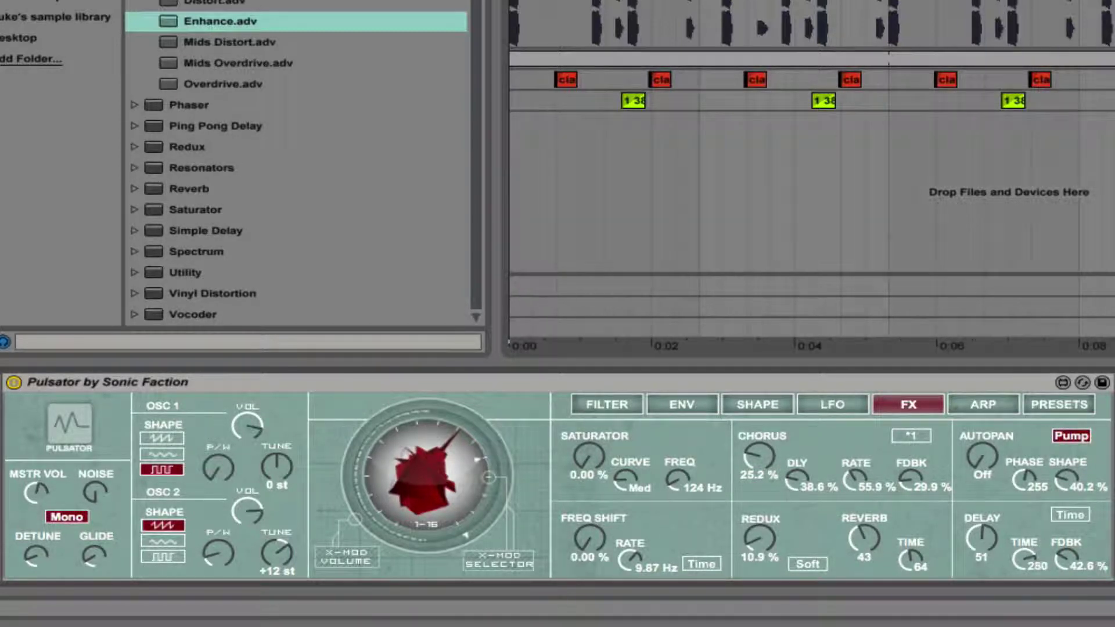
click(1071, 514)
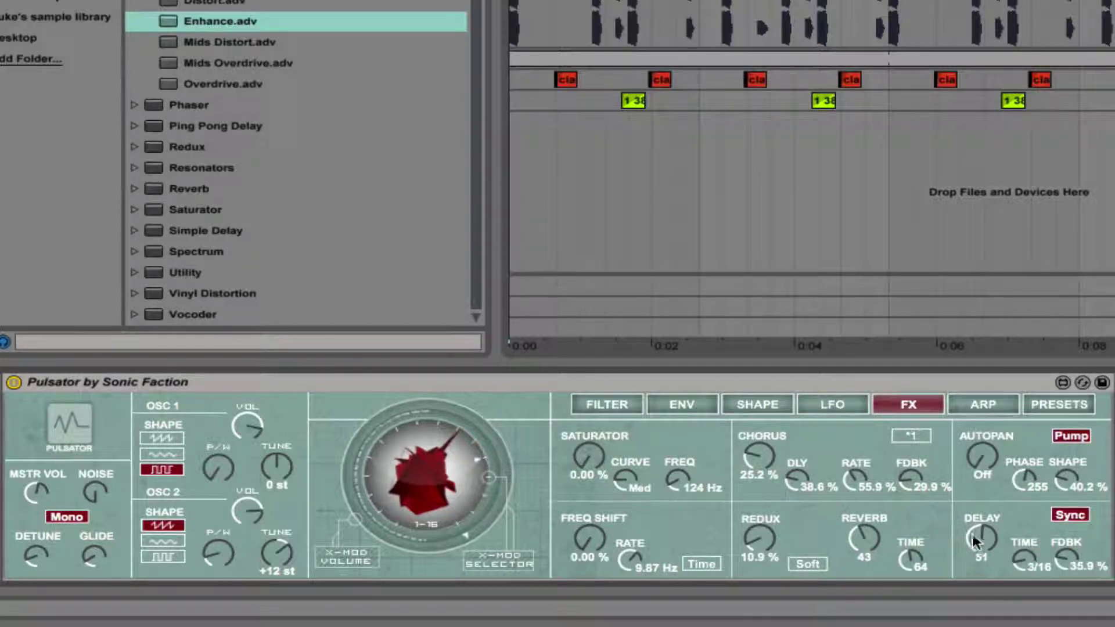
Step: Try Poly mode and return to Mono, and enable arpeggiator A with its gate at 150 %
click(977, 406)
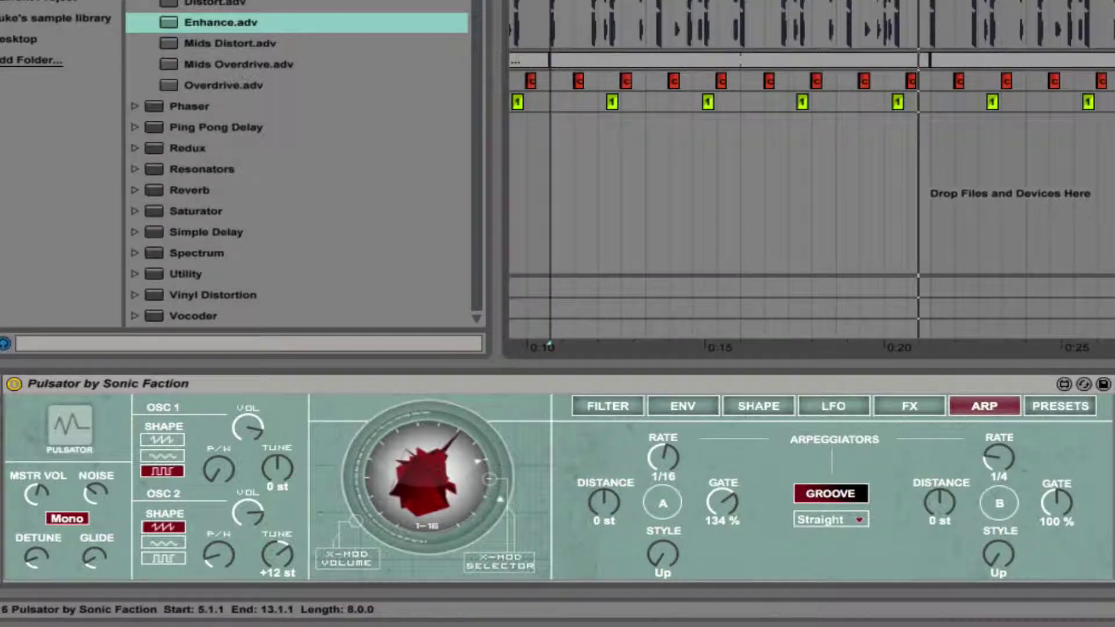
click(67, 518)
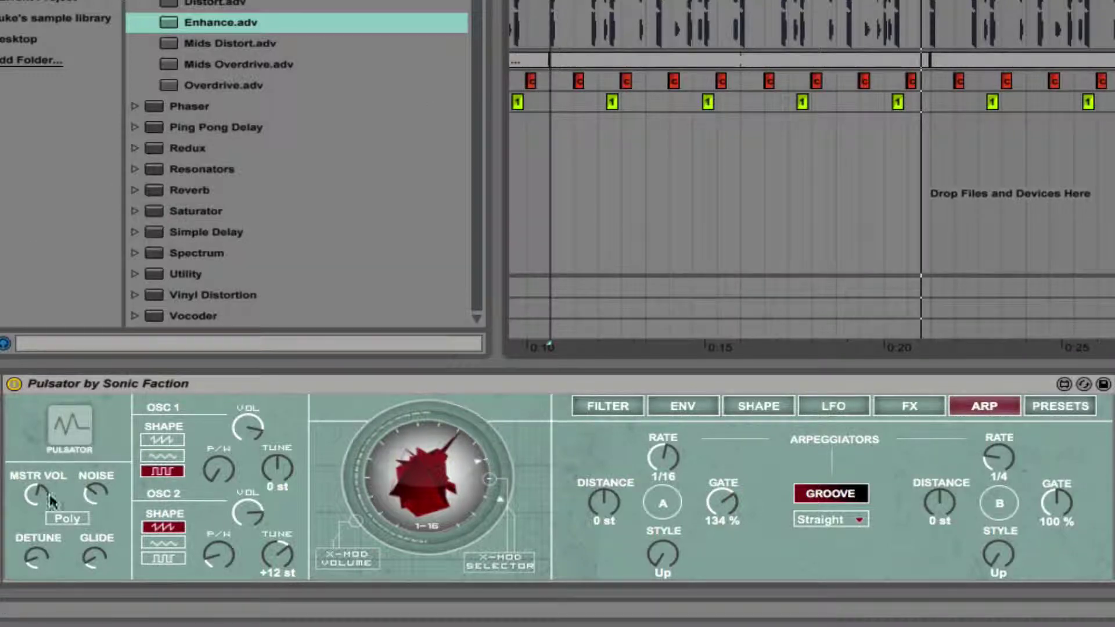
click(65, 518)
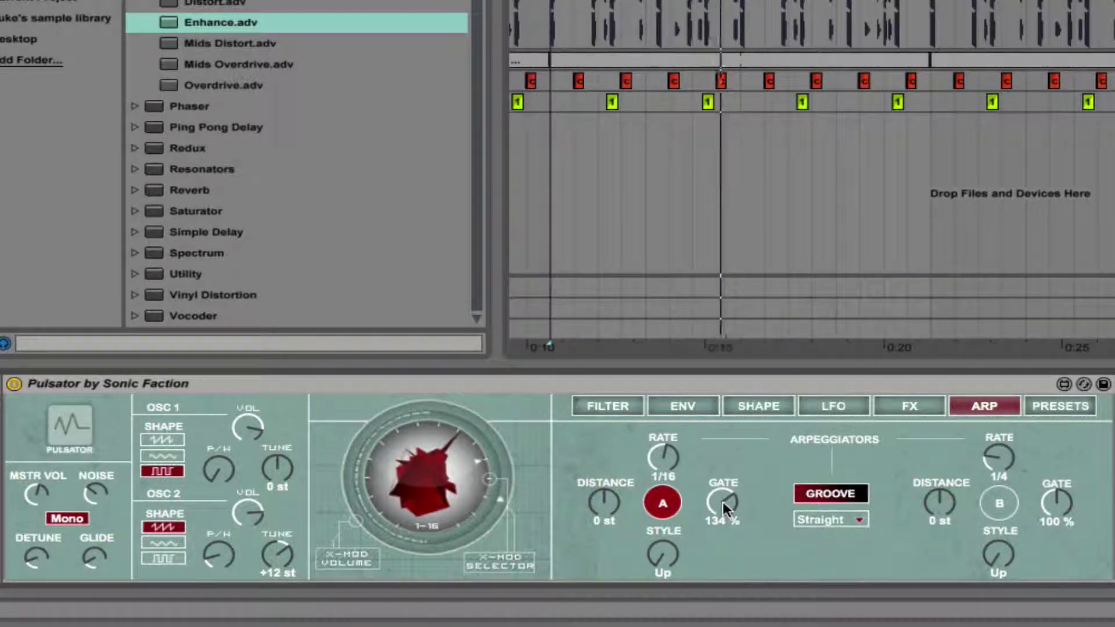
drag(723, 502, 717, 529)
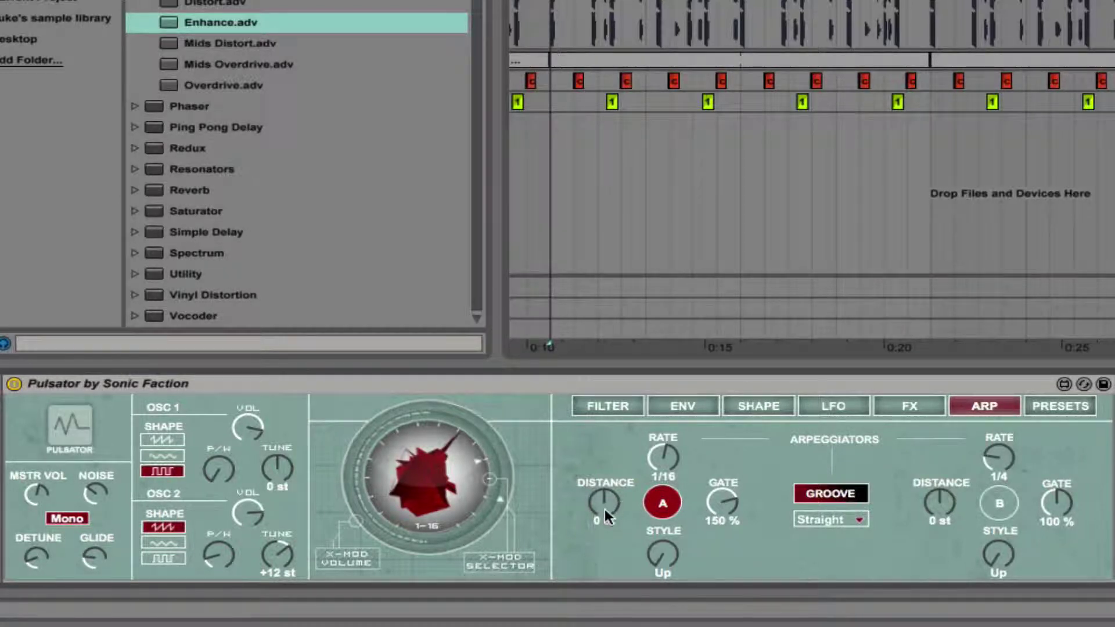
Step: Audition arpeggiator A's distance at +7 st and +12 st, and return it to 0 st
scroll(581, 526, up, 7)
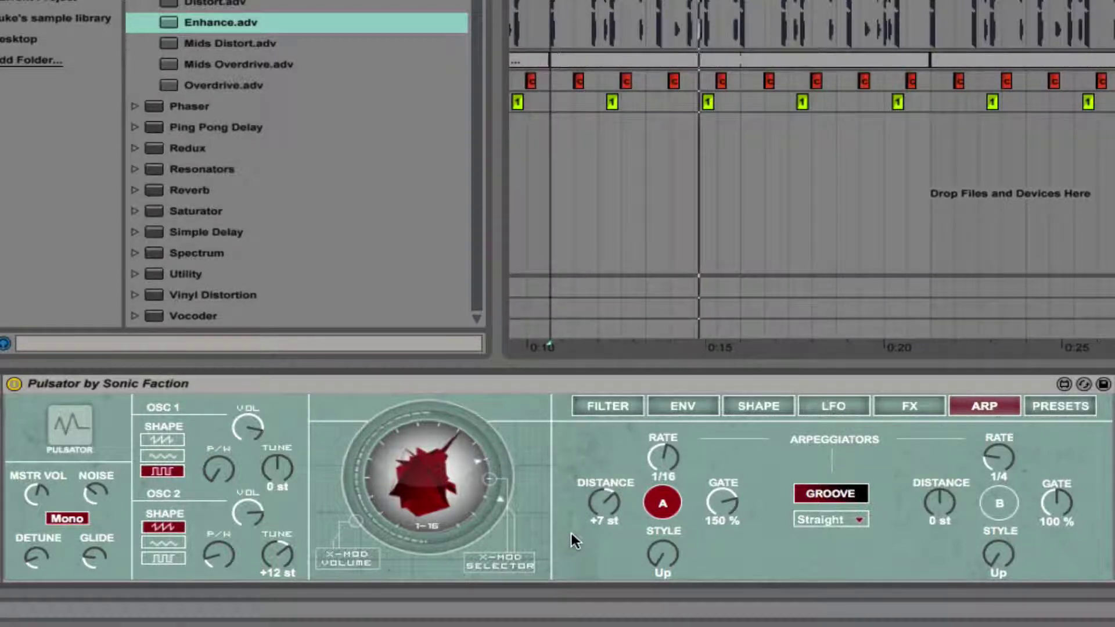
scroll(575, 534, up, 2)
scroll(574, 532, up, 3)
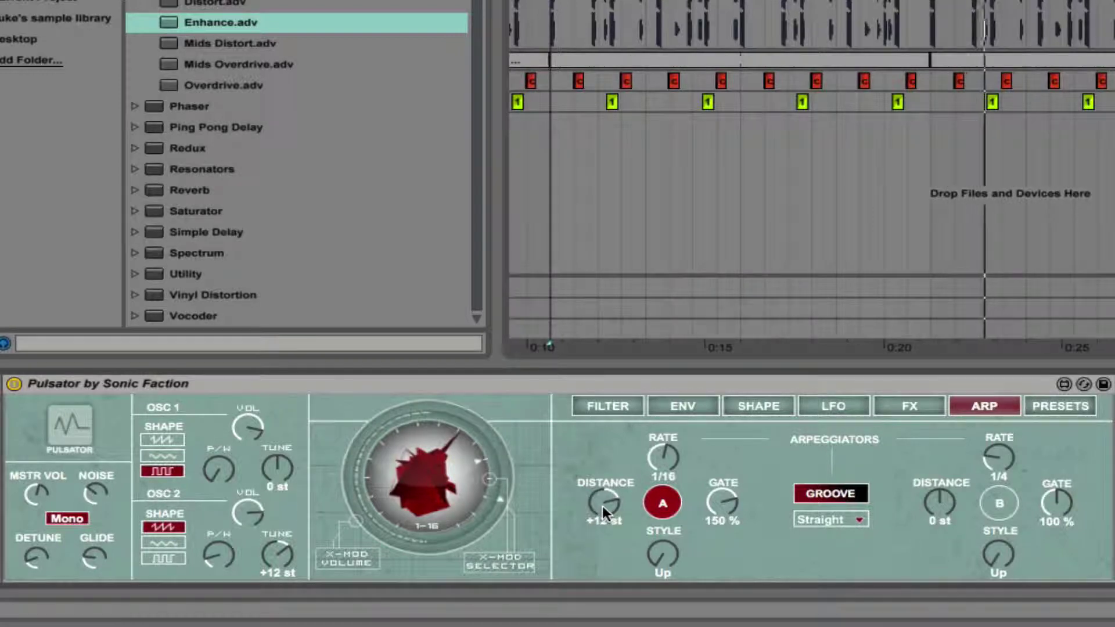
drag(601, 506, 588, 549)
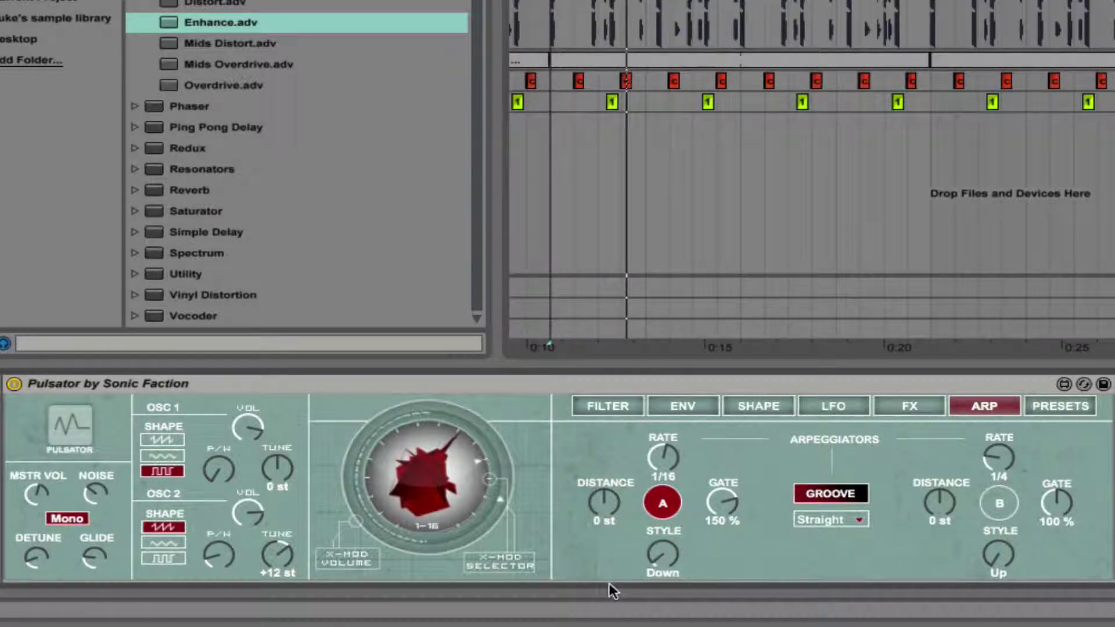
Step: Step through arpeggiator A's styles up to Random Once and back, and settle on DownUp
key(Up)
key(Up)
key(Up)
key(Up)
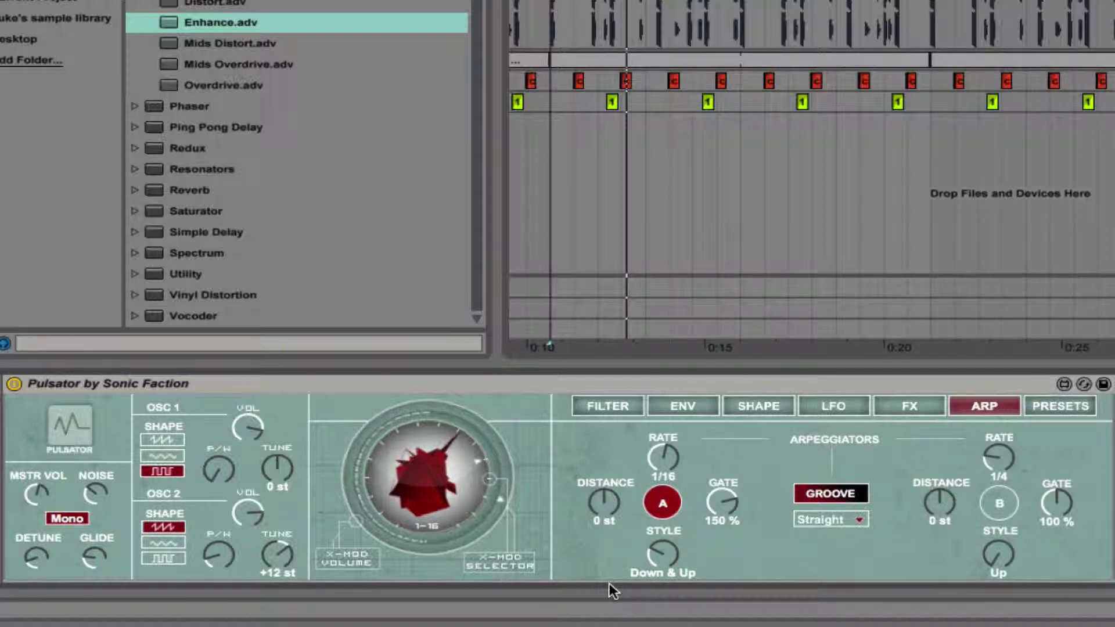
key(Up)
key(Up)
key(Up)
key(Up)
key(Up)
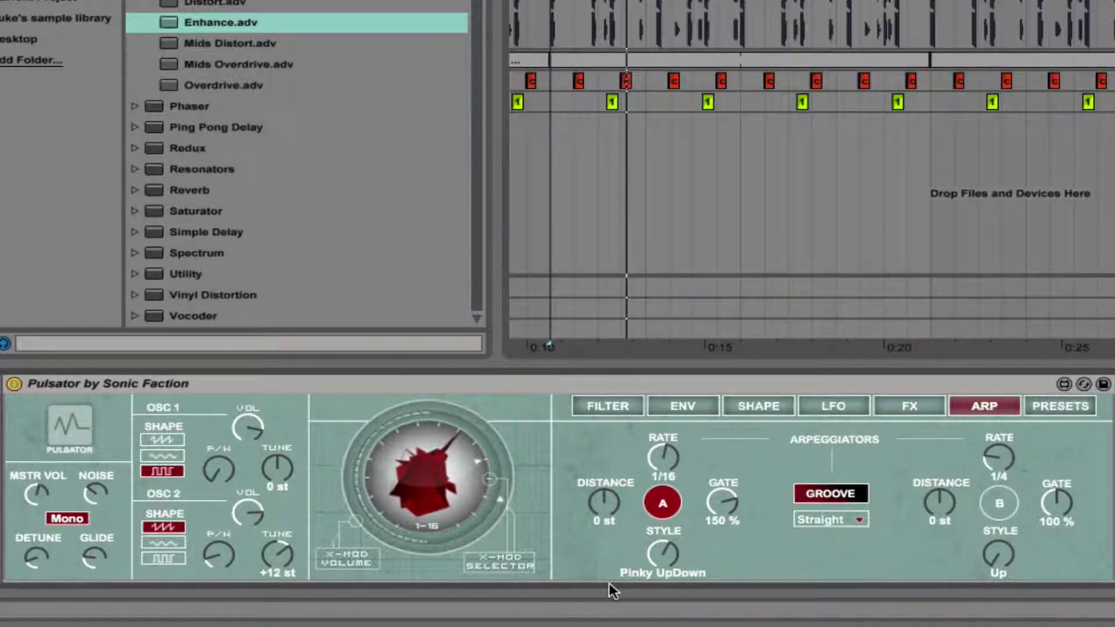
key(Up)
key(Up)
key(Up)
key(Up)
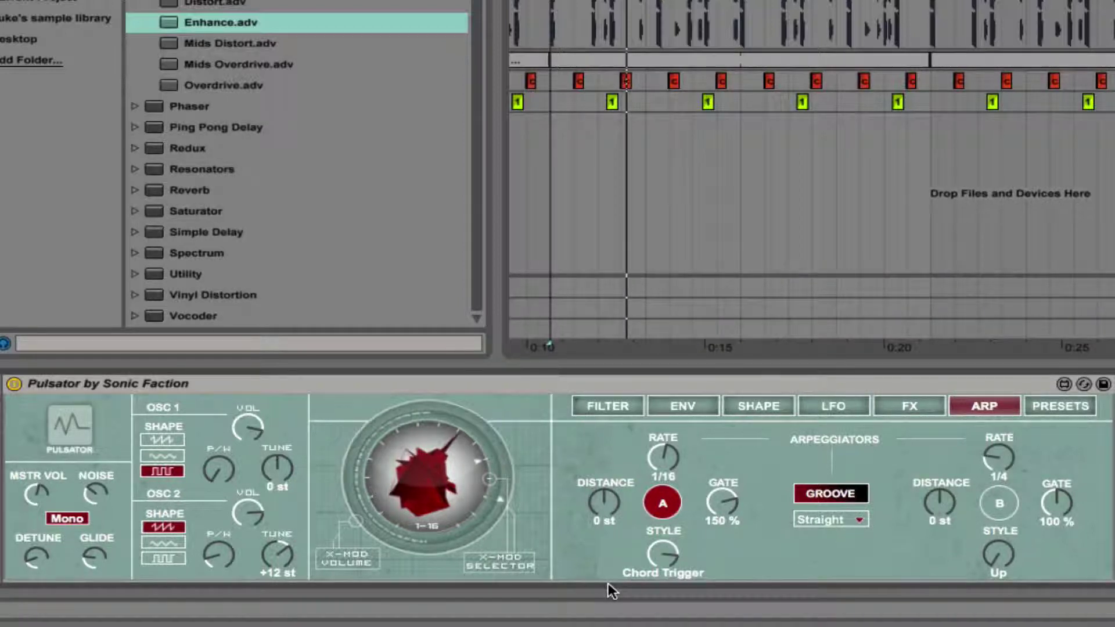
key(Up)
key(Up)
key(Up)
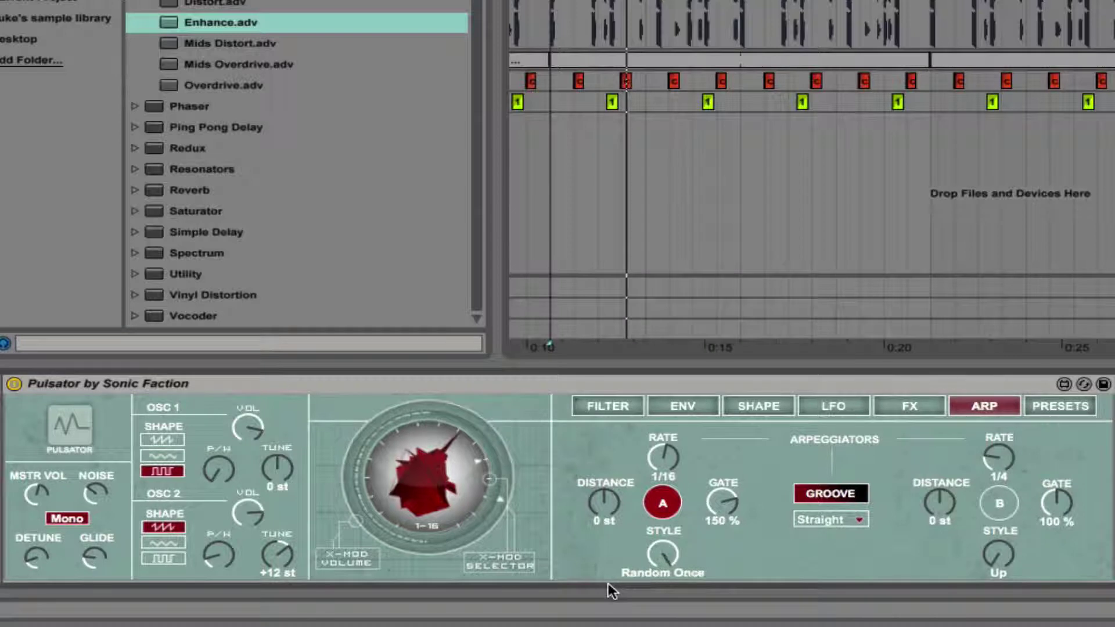
key(Down)
key(Down)
key(Down)
key(Down)
key(Down)
key(Down)
key(Down)
key(Down)
key(Down)
key(Down)
key(Down)
key(Down)
key(Down)
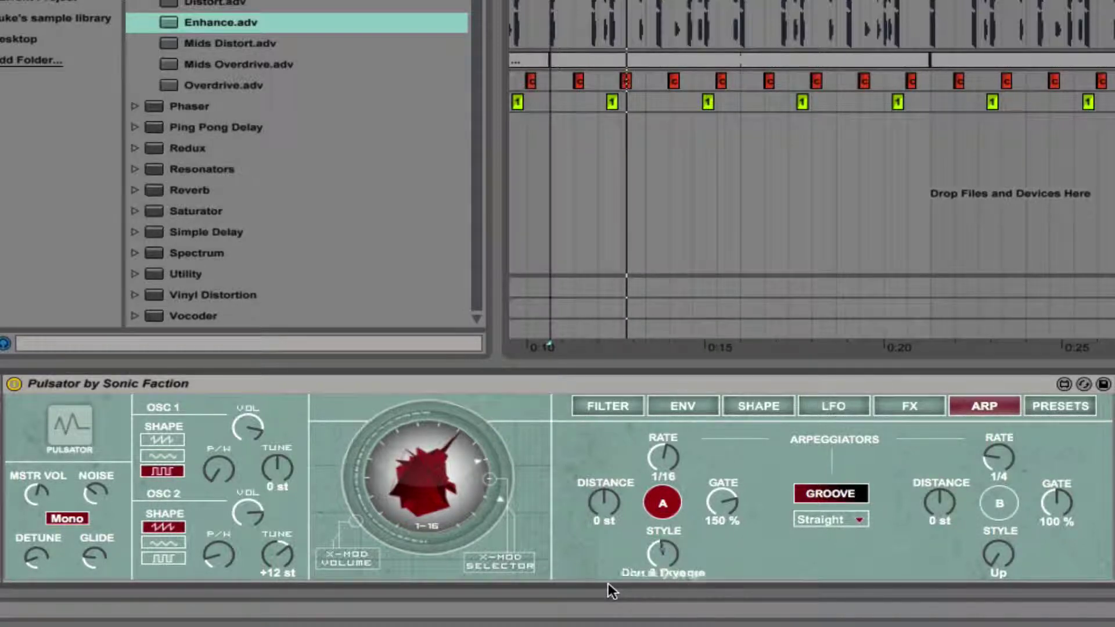
key(Down)
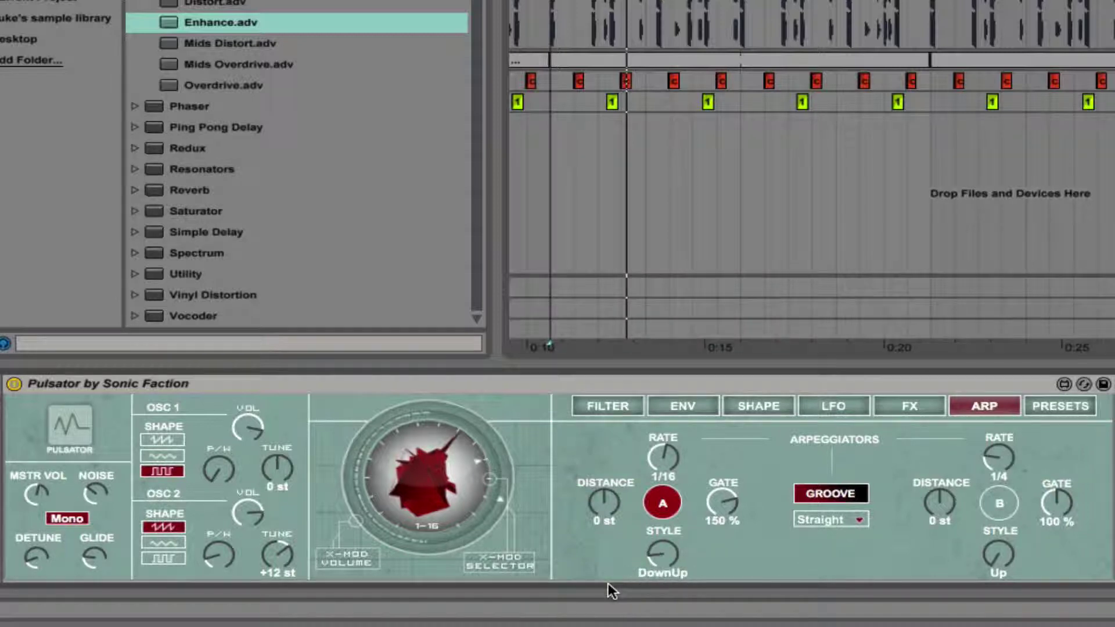
key(Up)
key(Down)
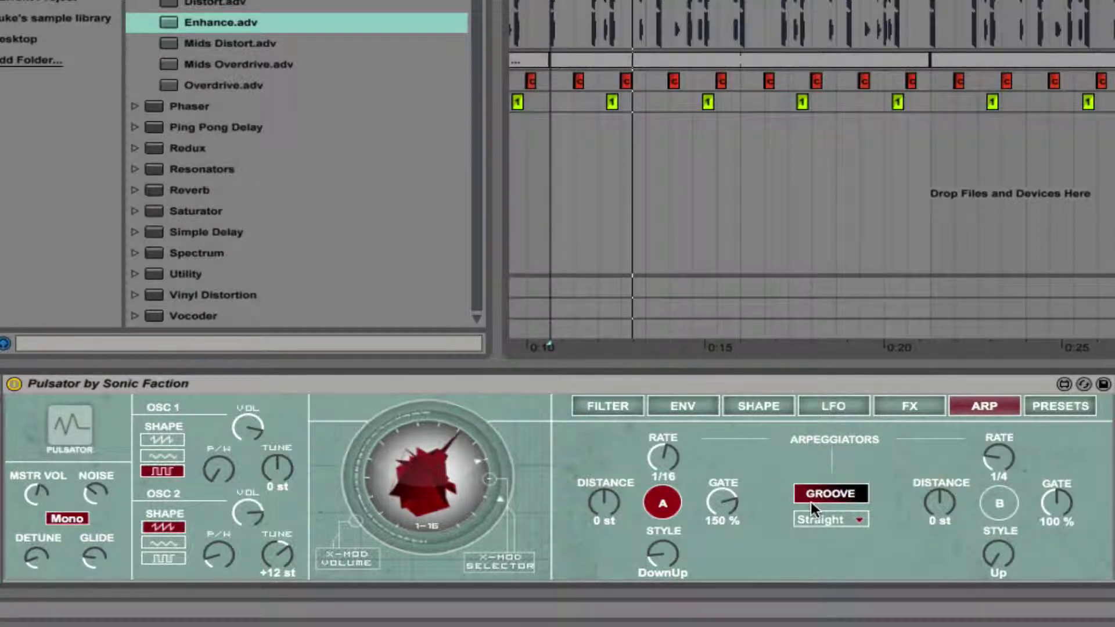
Step: Enable arpeggiator B with rate 1/16, distance +12 st and gate 45.2 %, and play the sound
click(996, 504)
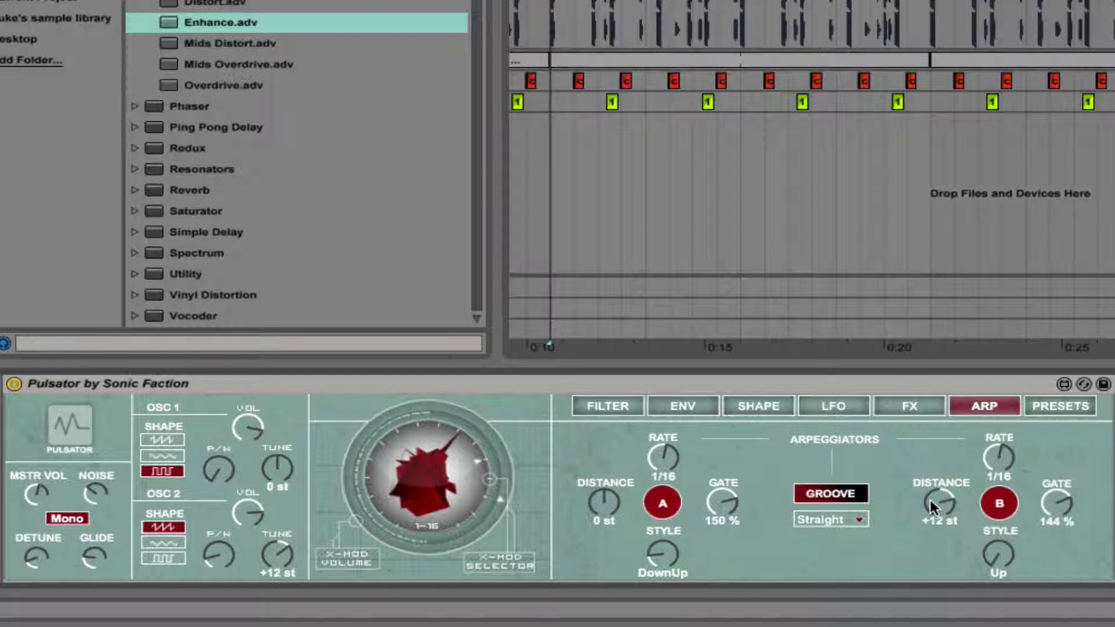
key(space)
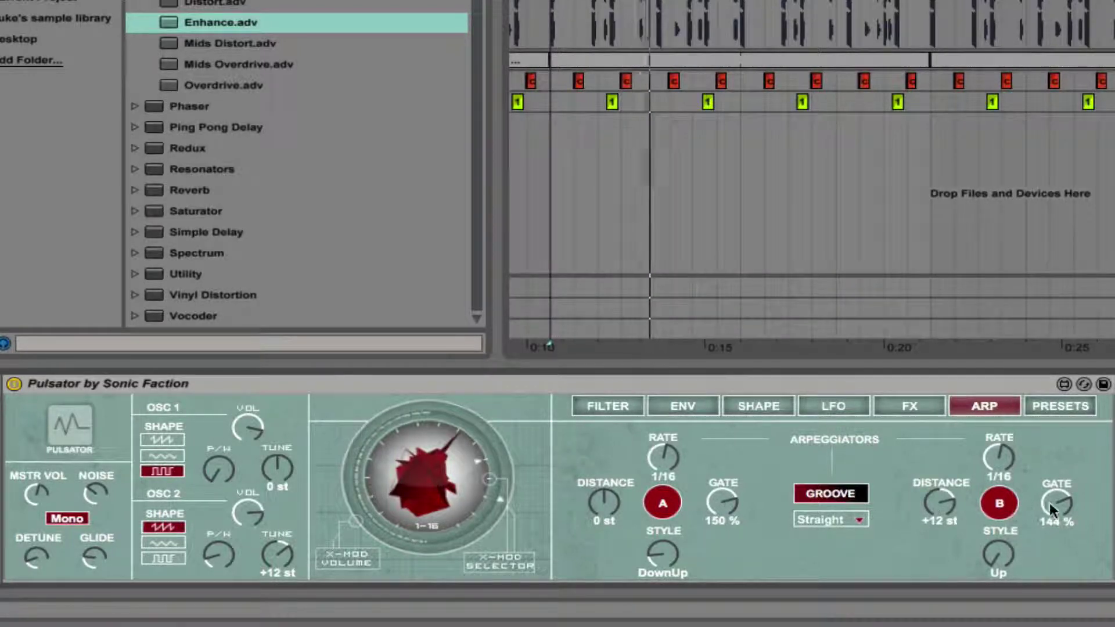
mouse_move(1050, 503)
mouse_down()
mouse_move(1056, 535)
mouse_move(1062, 504)
mouse_up()
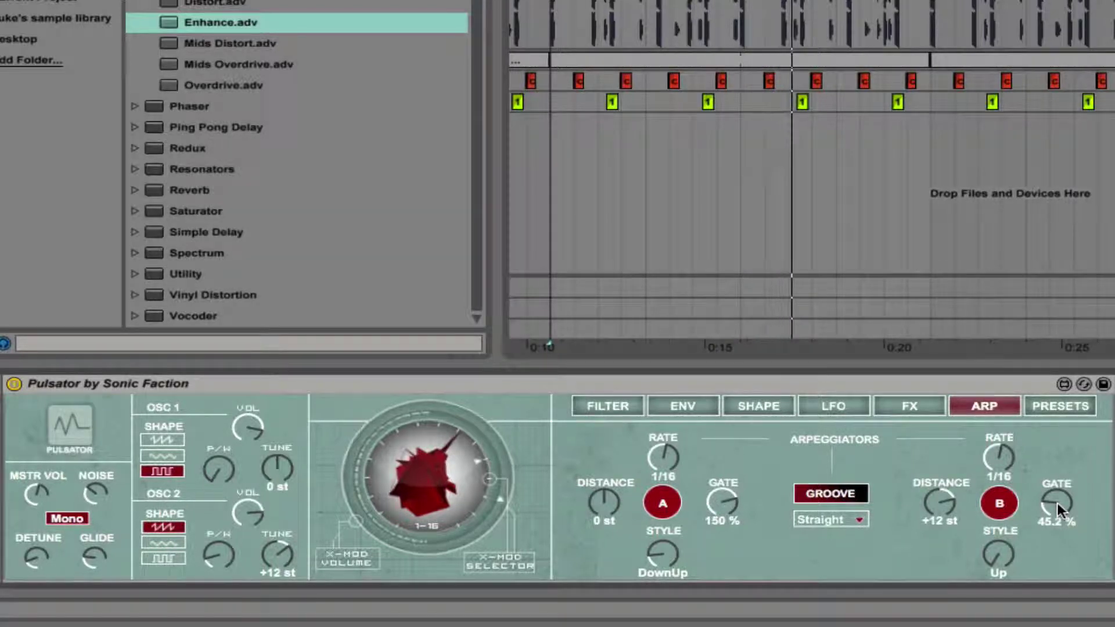
Step: Set arpeggiator B's gate to 133 % and style to Down & Up, and set the arpeggiator groove to Swing 16
drag(1057, 503, 1057, 478)
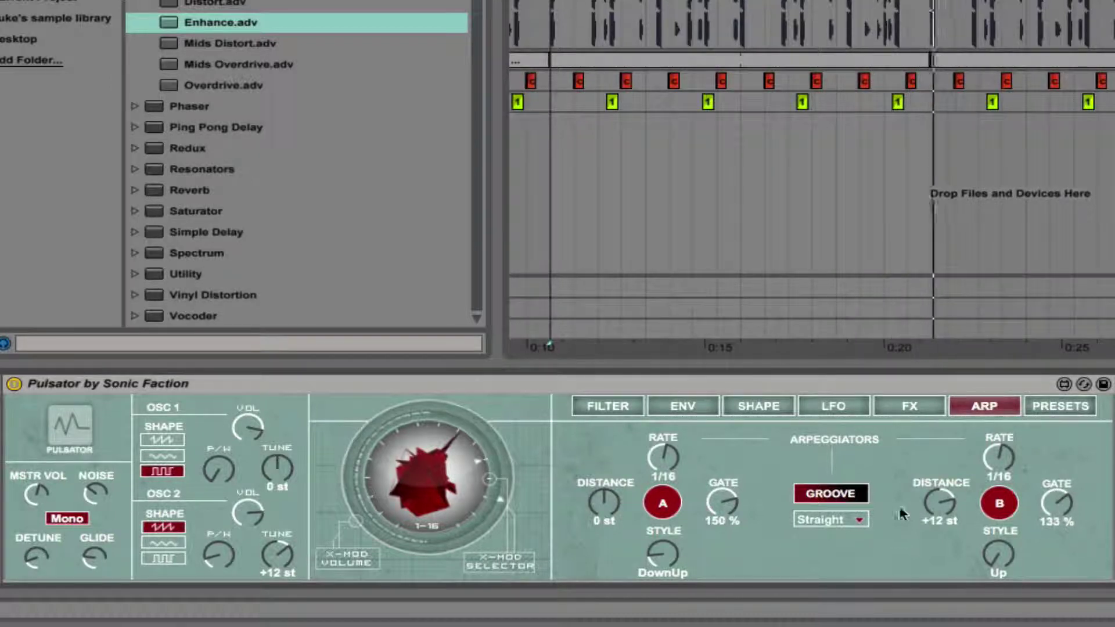
drag(999, 555, 999, 547)
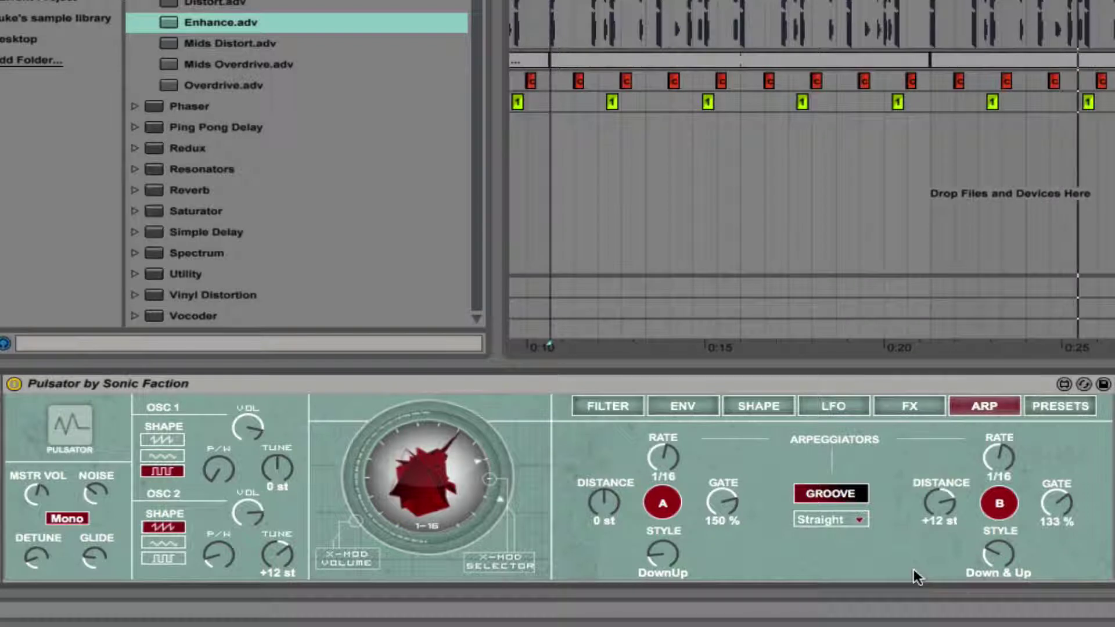
click(835, 519)
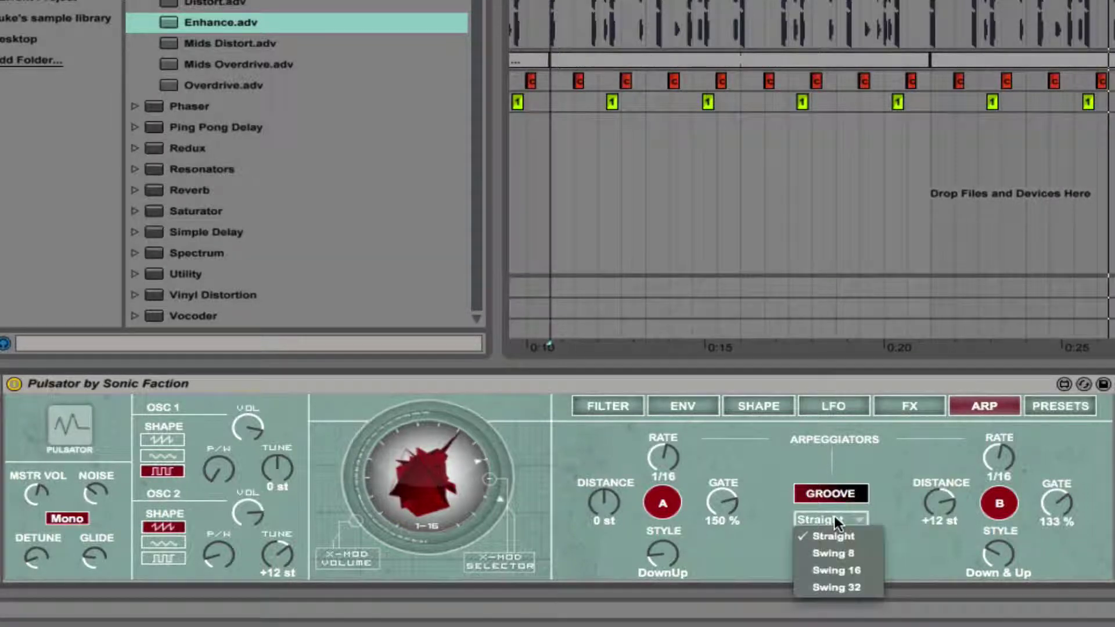
click(841, 571)
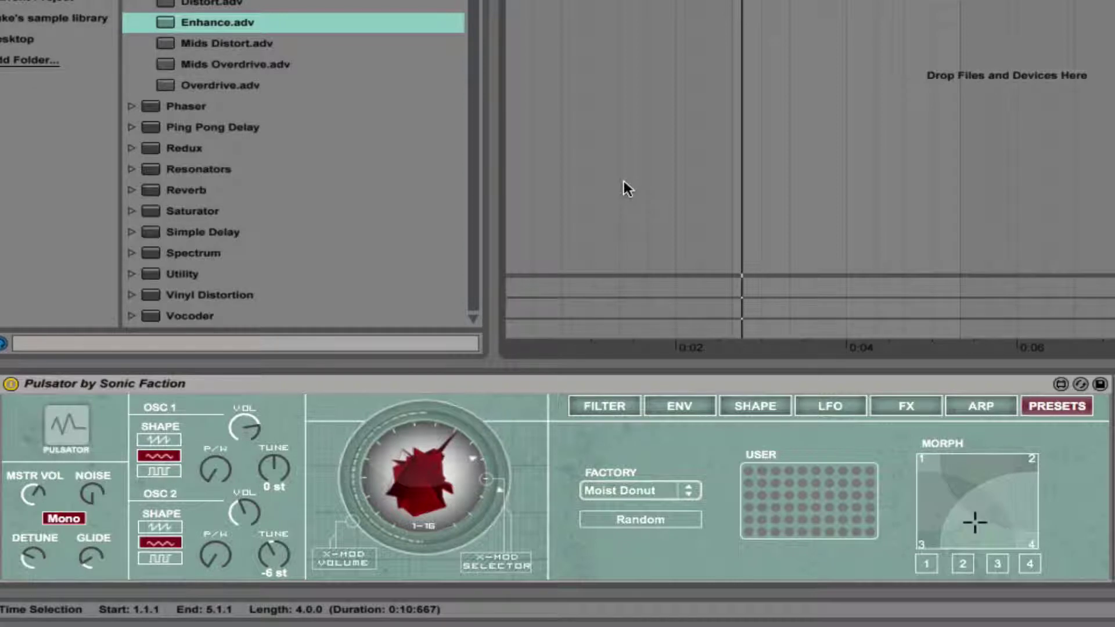
Step: Browse the factory presets, load the Mod Bass preset and assign it to morph slot 1
click(642, 494)
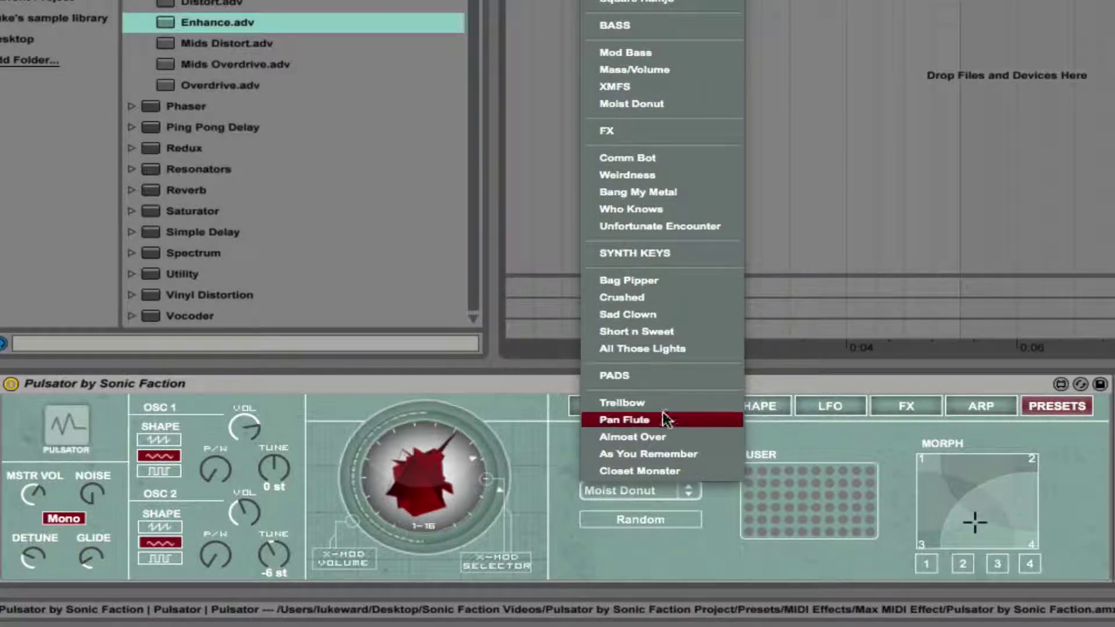
click(710, 552)
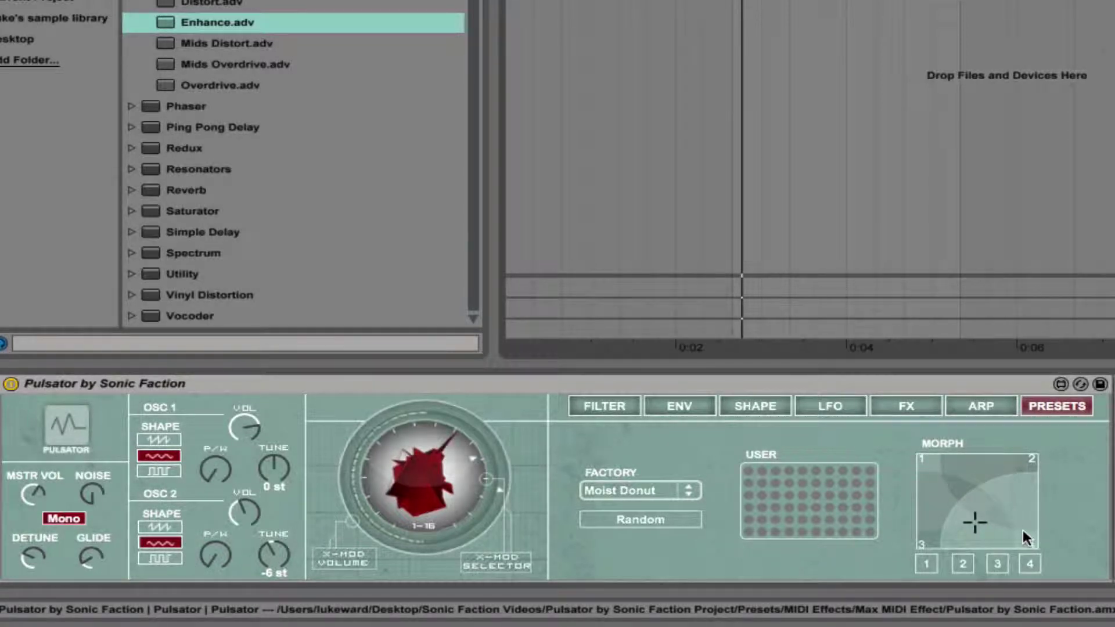
click(636, 491)
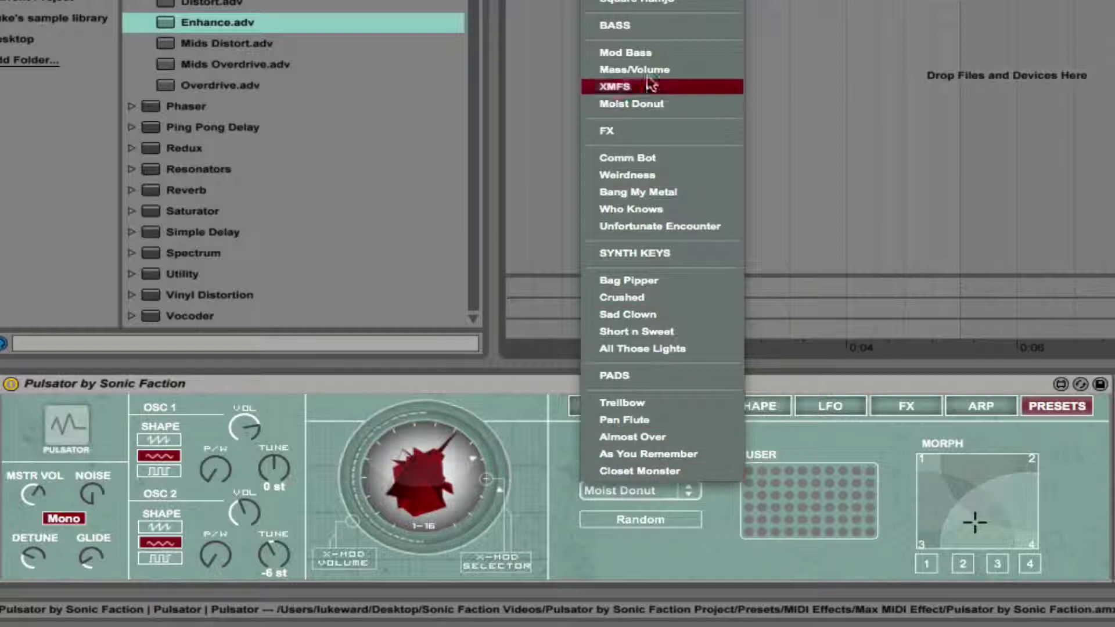
click(639, 54)
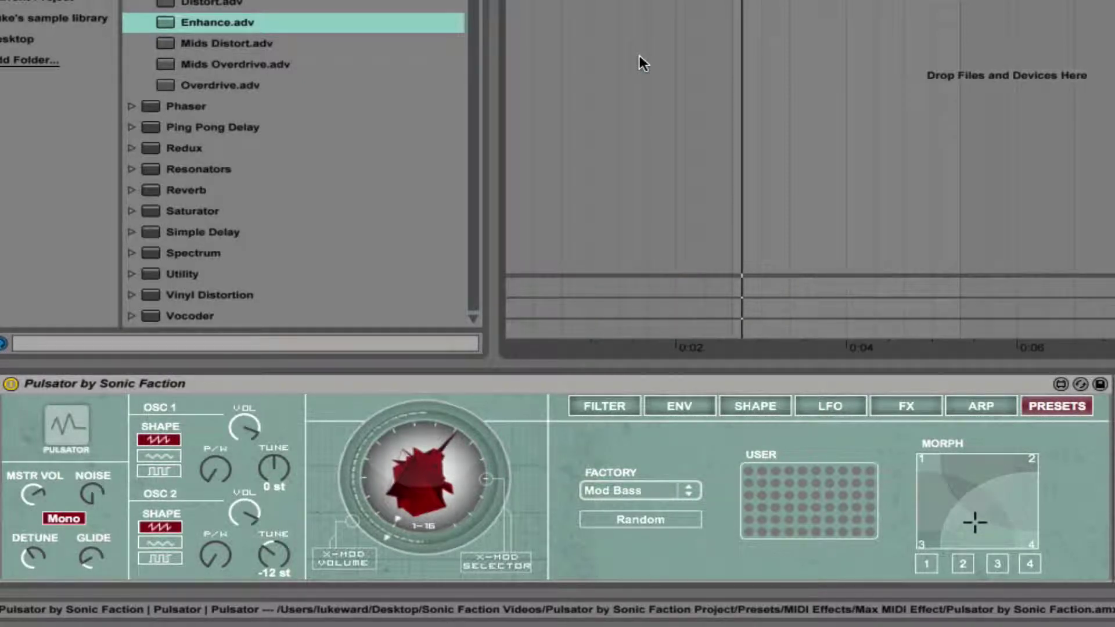
click(926, 565)
Step: Load the Mass/Volume factory bass preset and assign it to morph slot 2
click(625, 490)
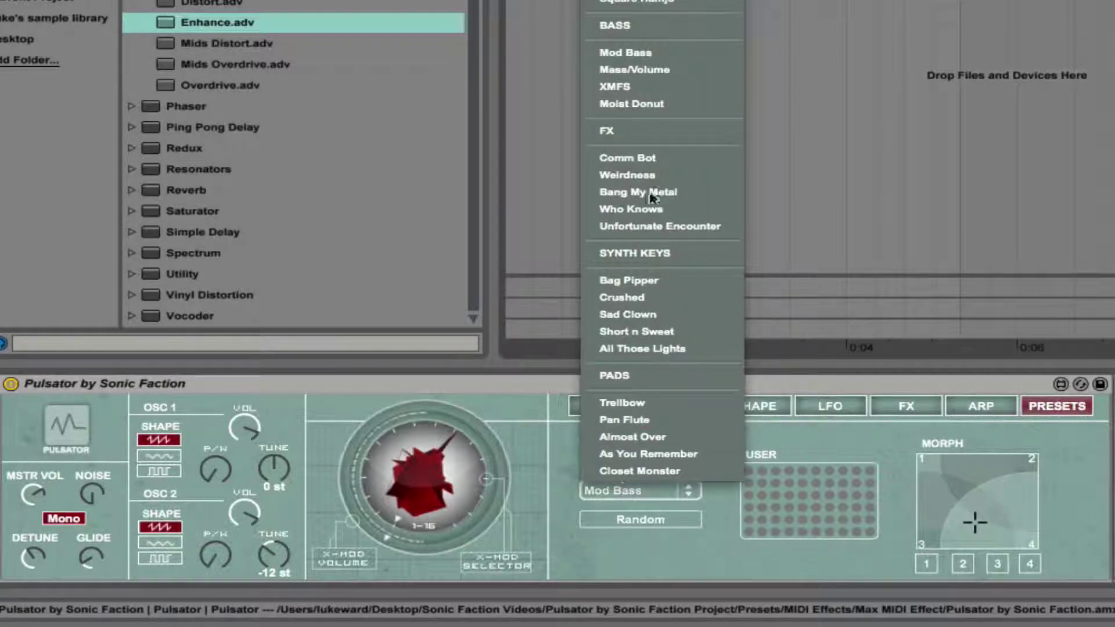
click(649, 70)
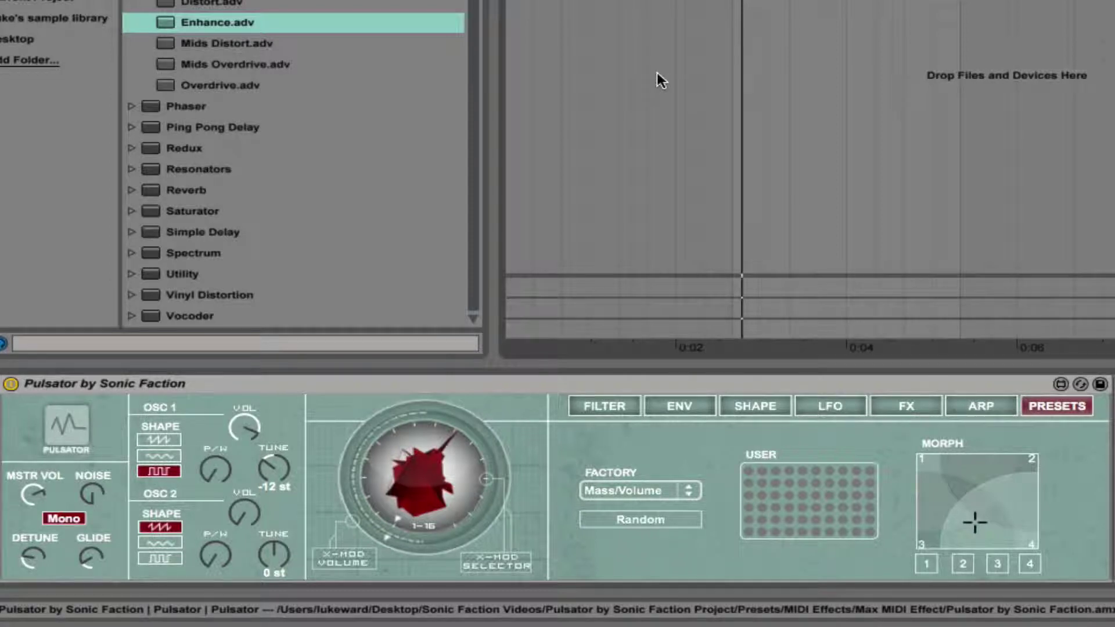
click(962, 563)
Step: Load the XMFS factory preset and assign it to morph slot 3, and load the Moist Donut preset
click(615, 493)
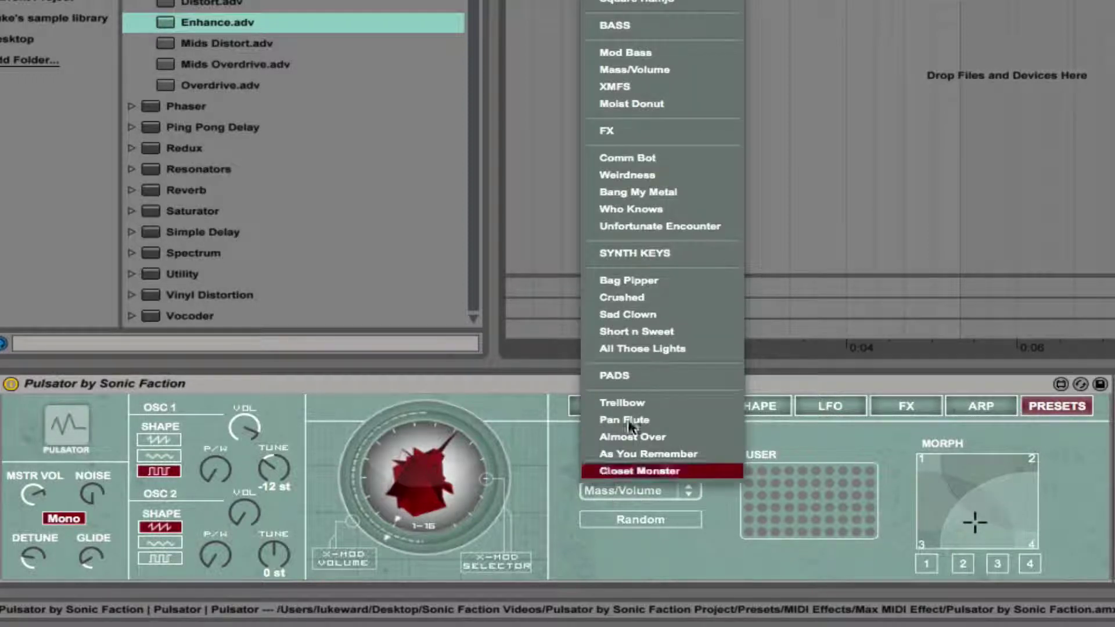
click(636, 89)
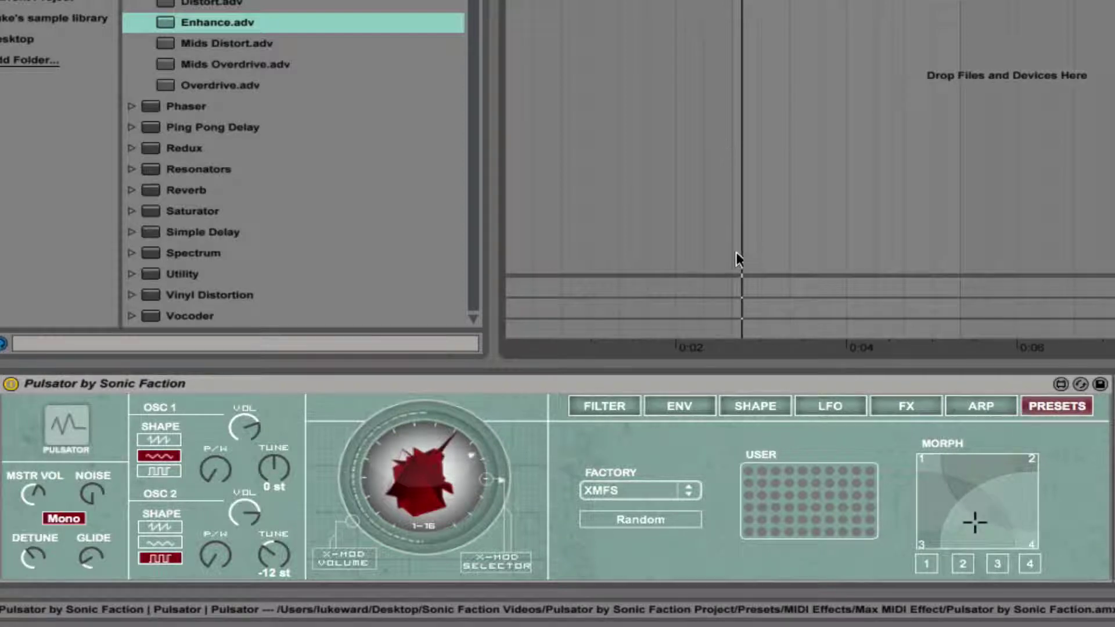
click(998, 564)
click(592, 490)
click(642, 106)
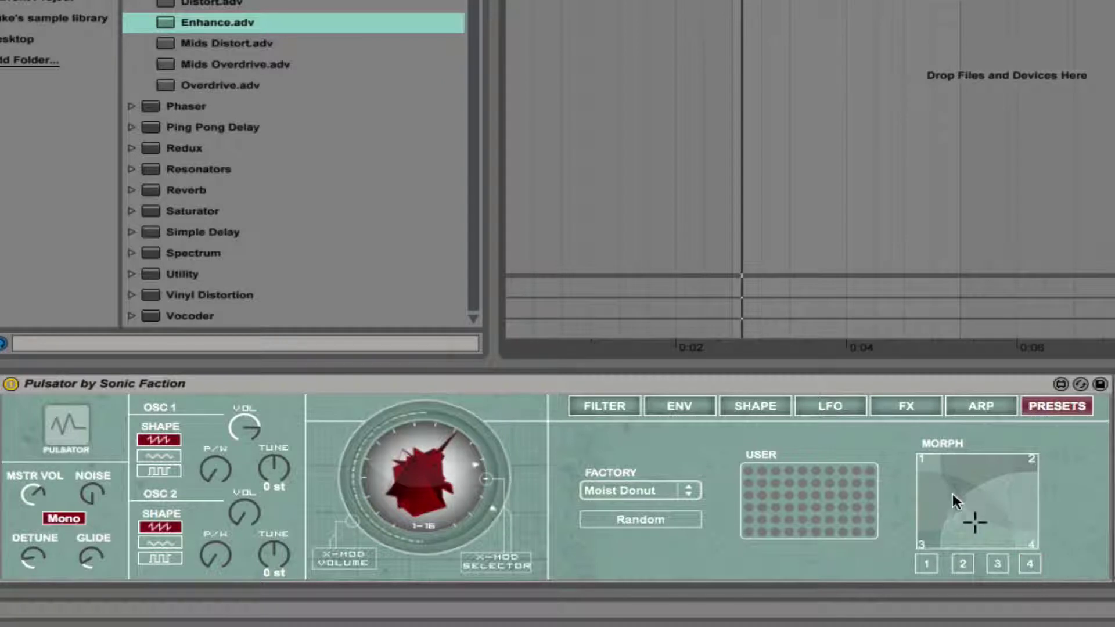
Step: Audition blends of the four presets by placing the morph point near slots 1, 2, 3 and 4 and back towards the centre
click(951, 471)
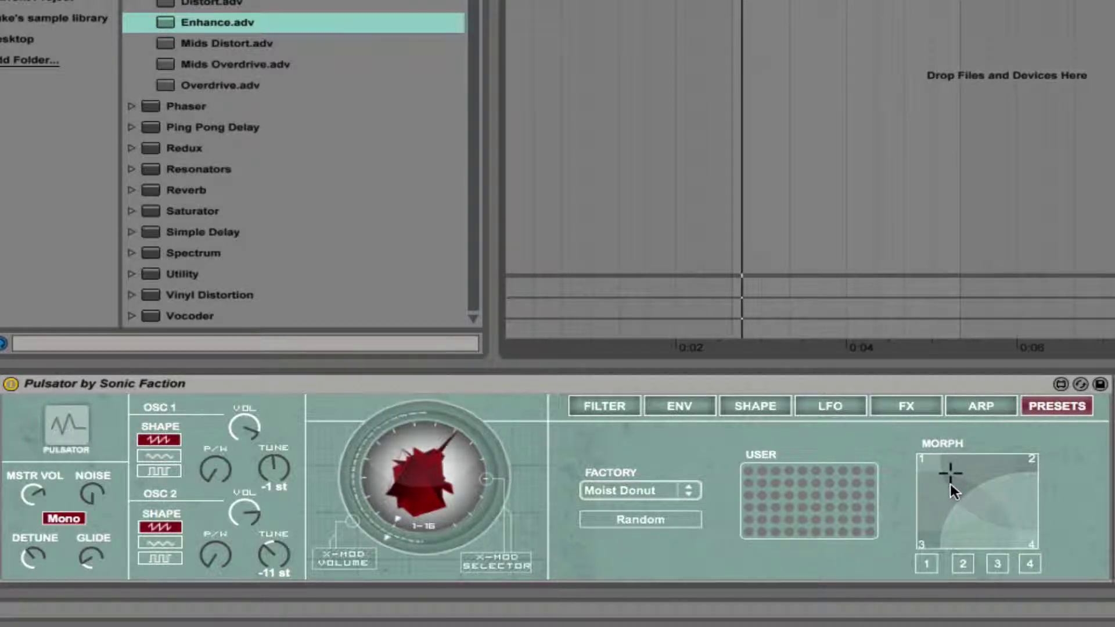
click(983, 470)
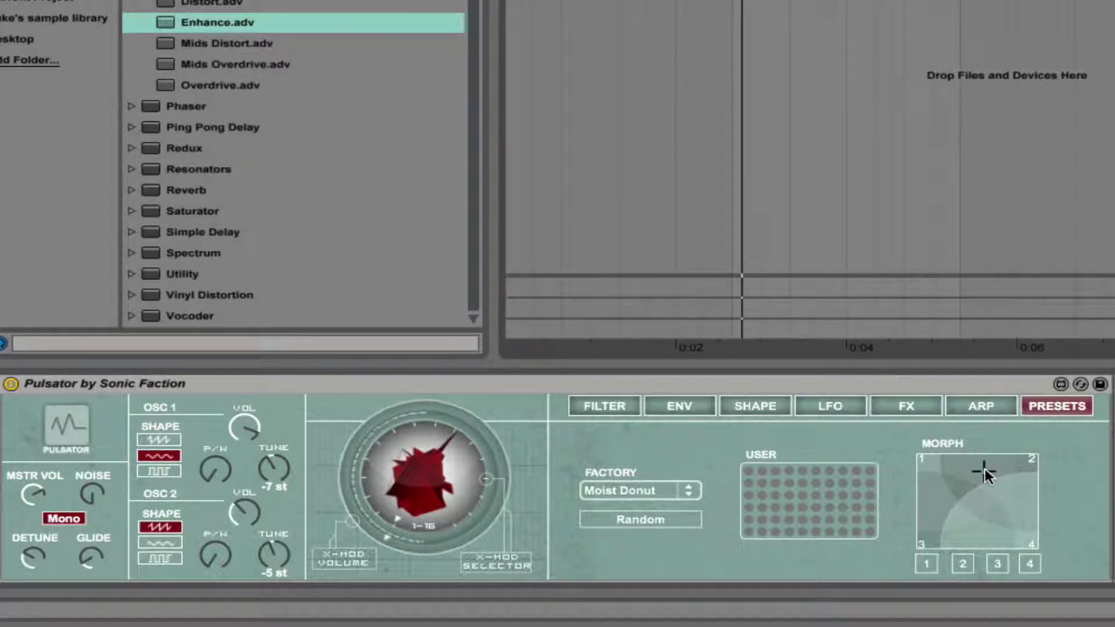
click(950, 515)
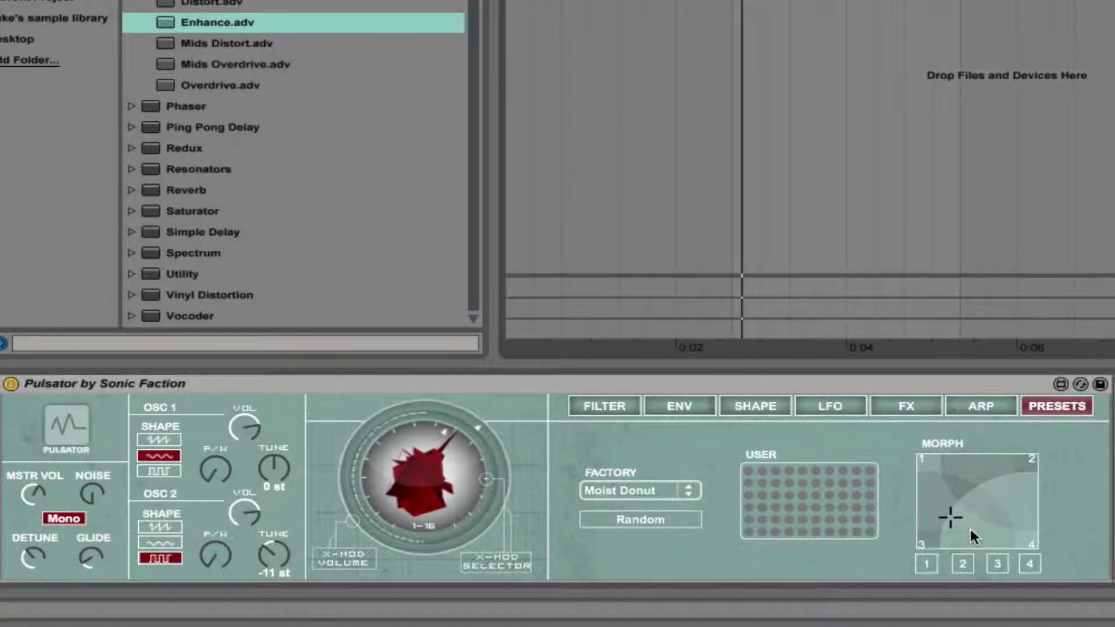
click(988, 533)
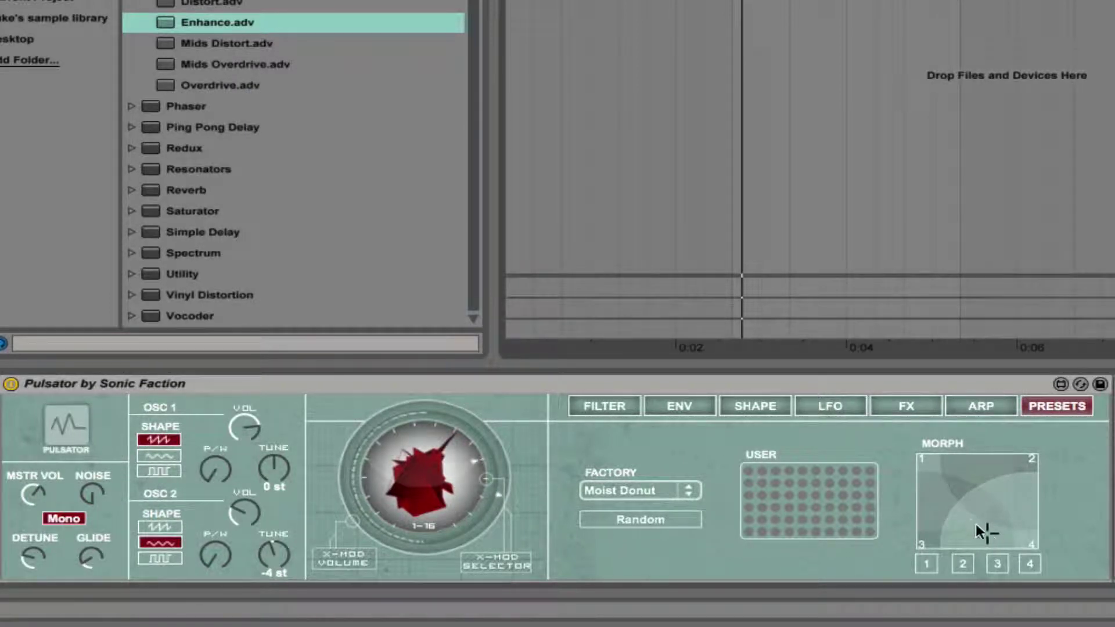
click(967, 515)
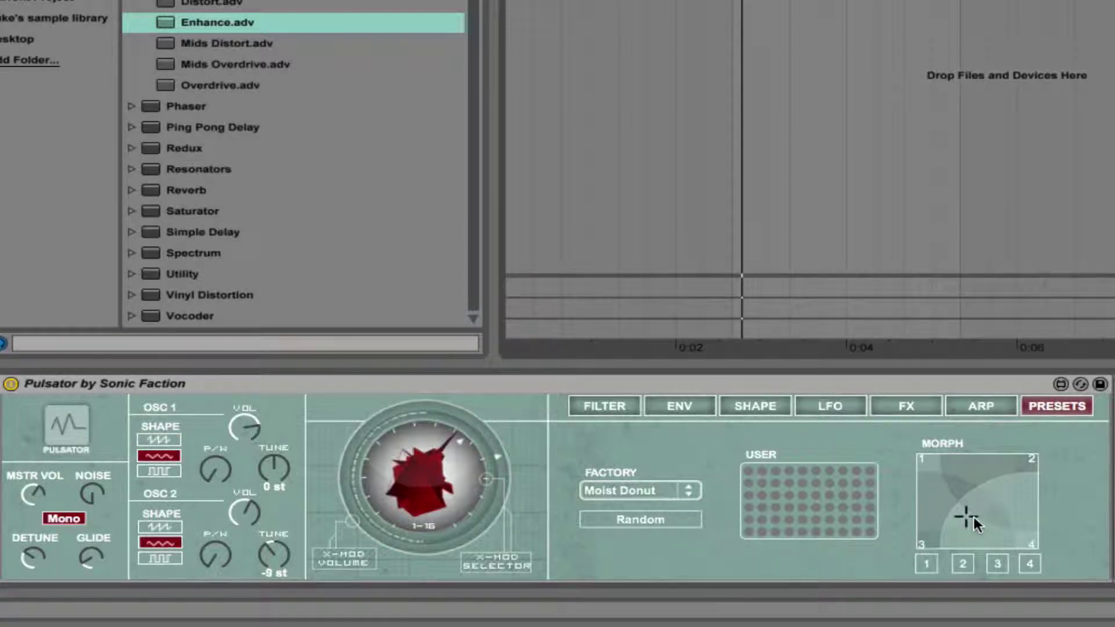
Step: Play the arrangement while moving the morph point closer to slot 4, and open the arpeggiator section
click(652, 520)
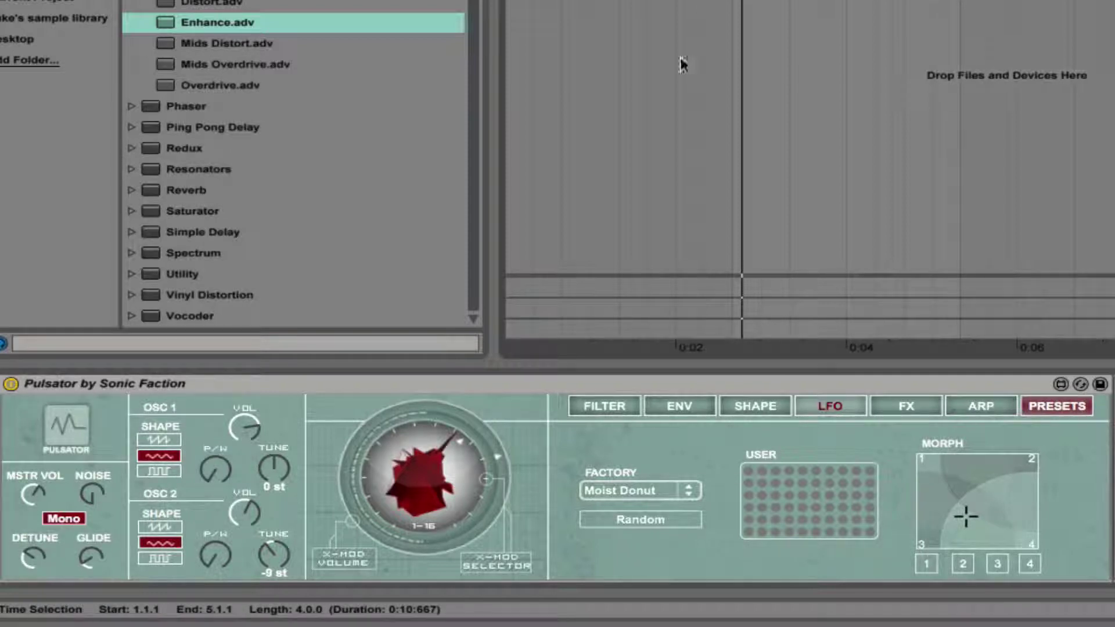
key(space)
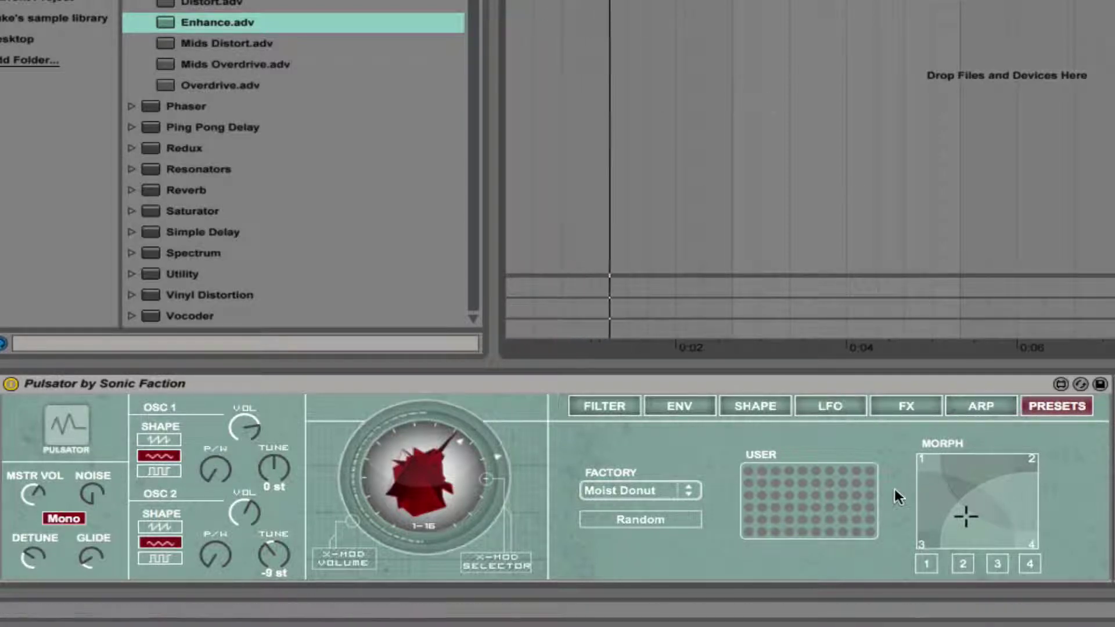
click(975, 527)
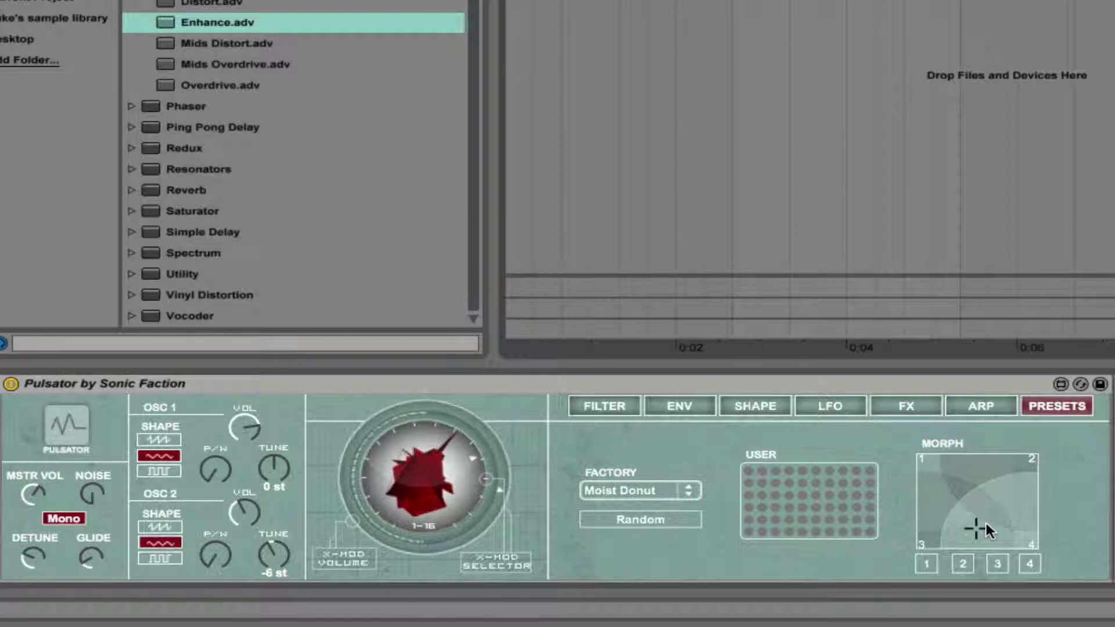
click(987, 518)
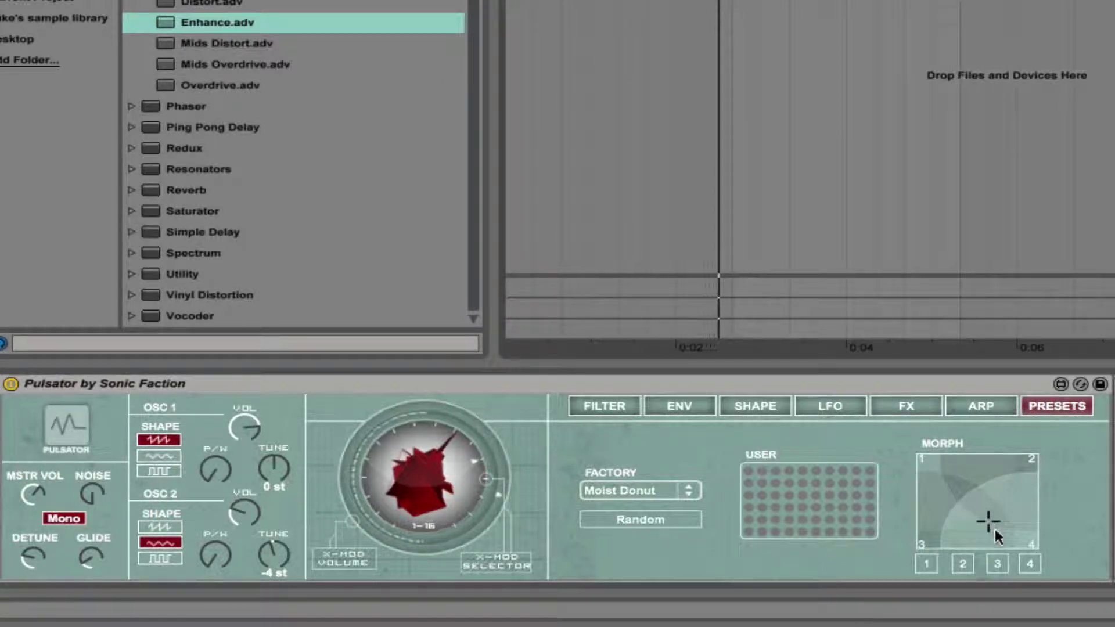
click(995, 532)
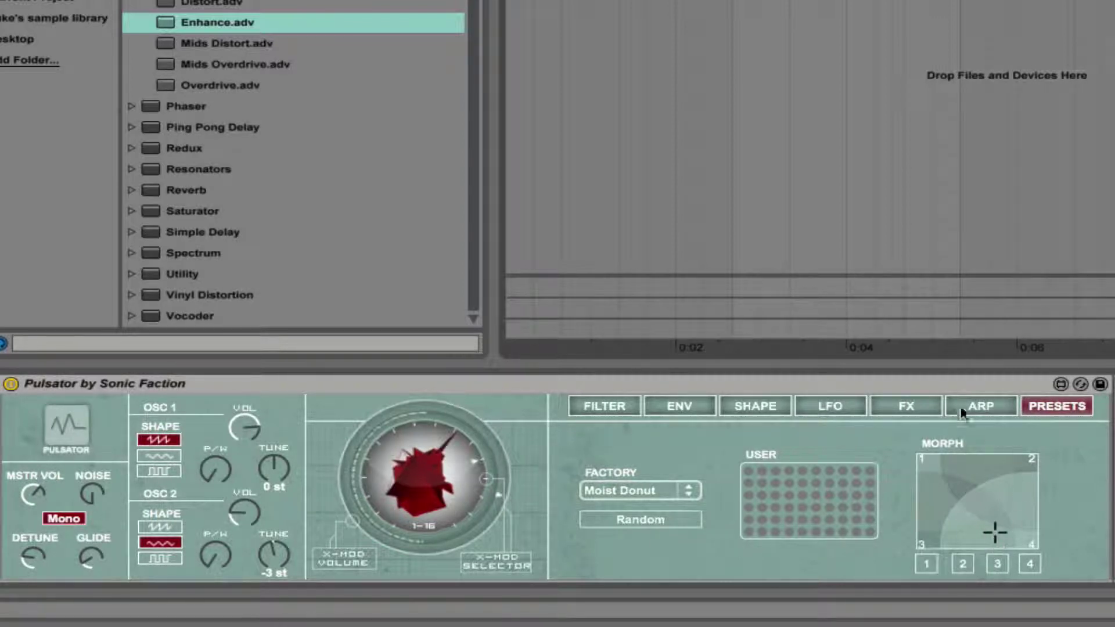
click(980, 406)
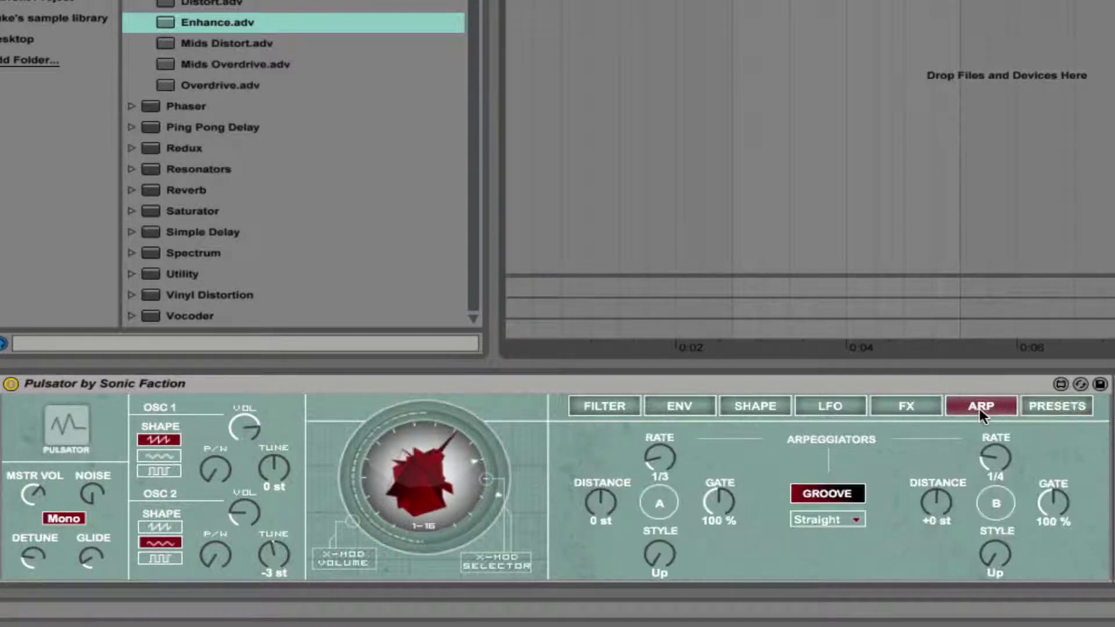